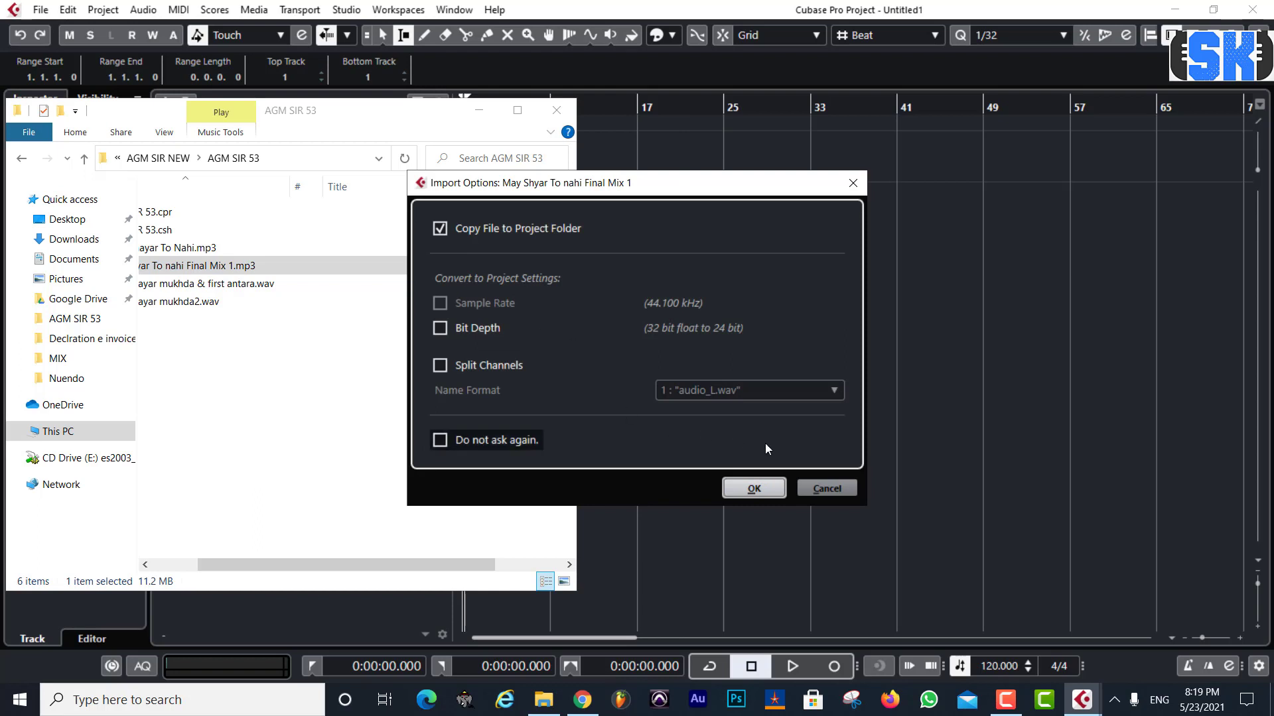
Cancel the import of the May Shyar To nahi Final Mix 1 audio file and close the untitled project
left_click(825, 488)
left_click(352, 434)
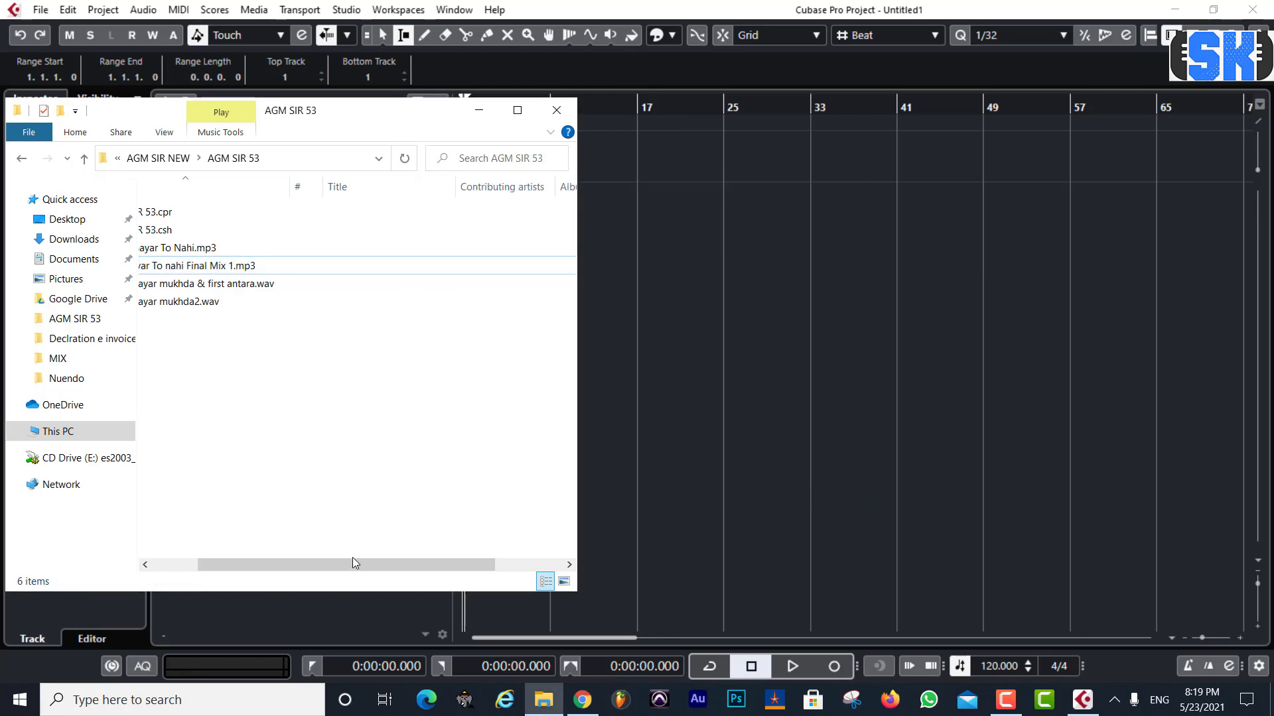
left_click_drag(352, 564, 185, 563)
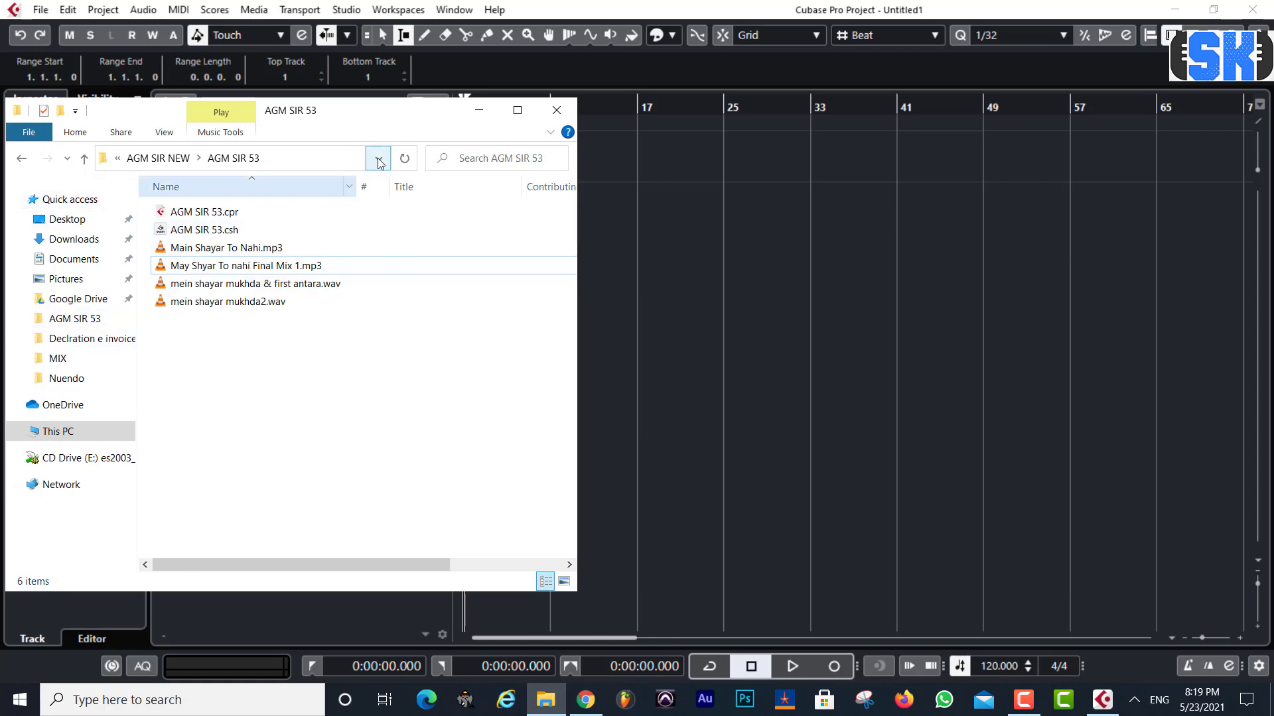
left_click(480, 114)
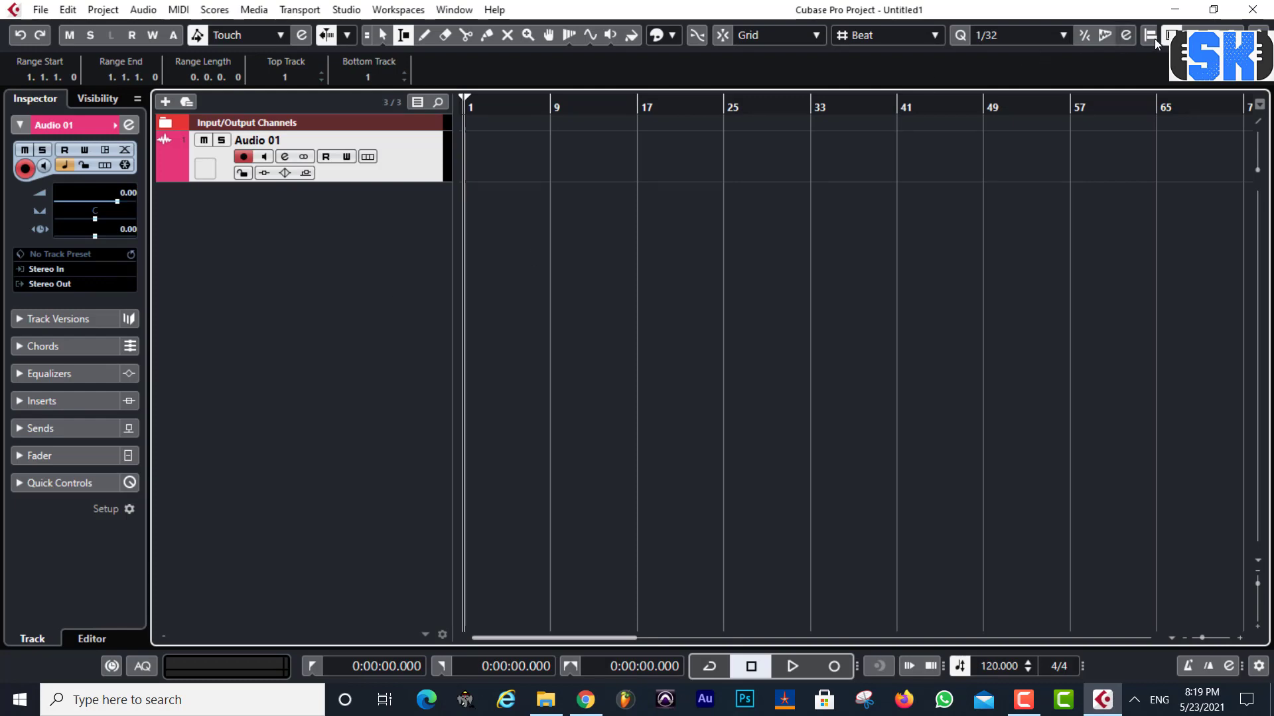
left_click(1253, 10)
left_click(626, 378)
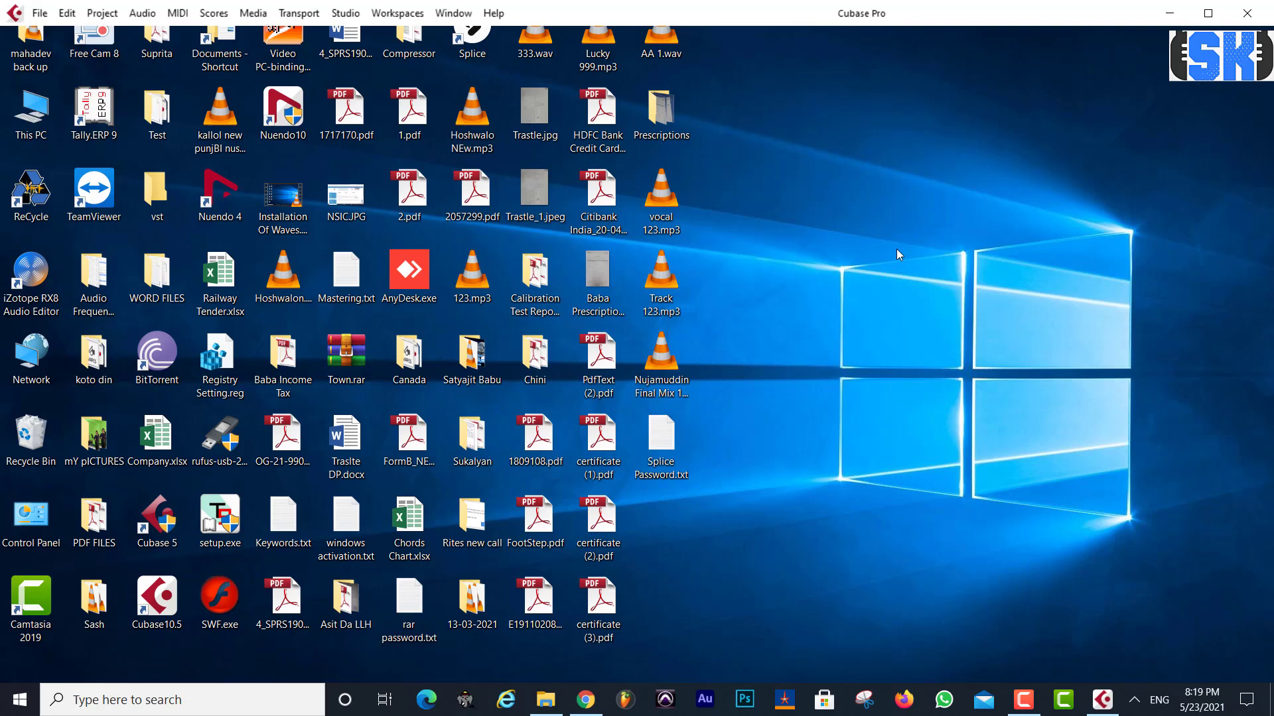
Set the Cubase10.5 desktop shortcut's compatibility properties to run the program as an administrator
right_click(155, 604)
left_click(221, 587)
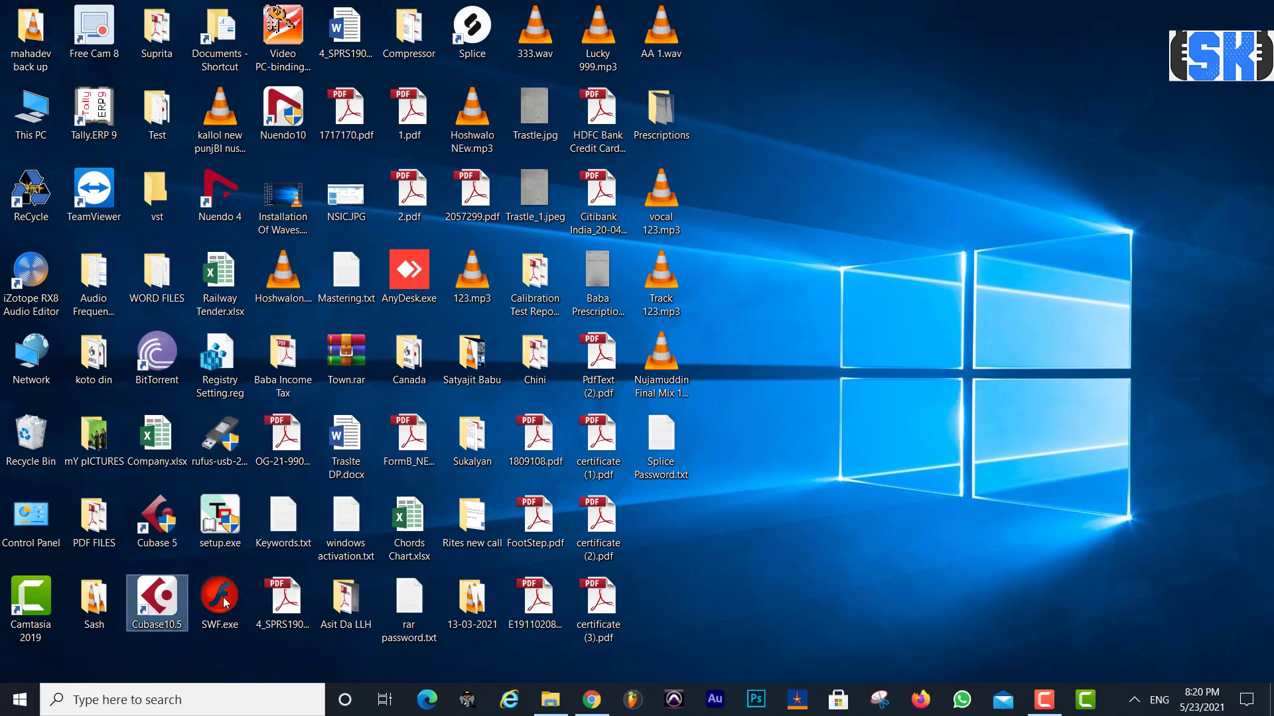
left_click(415, 290)
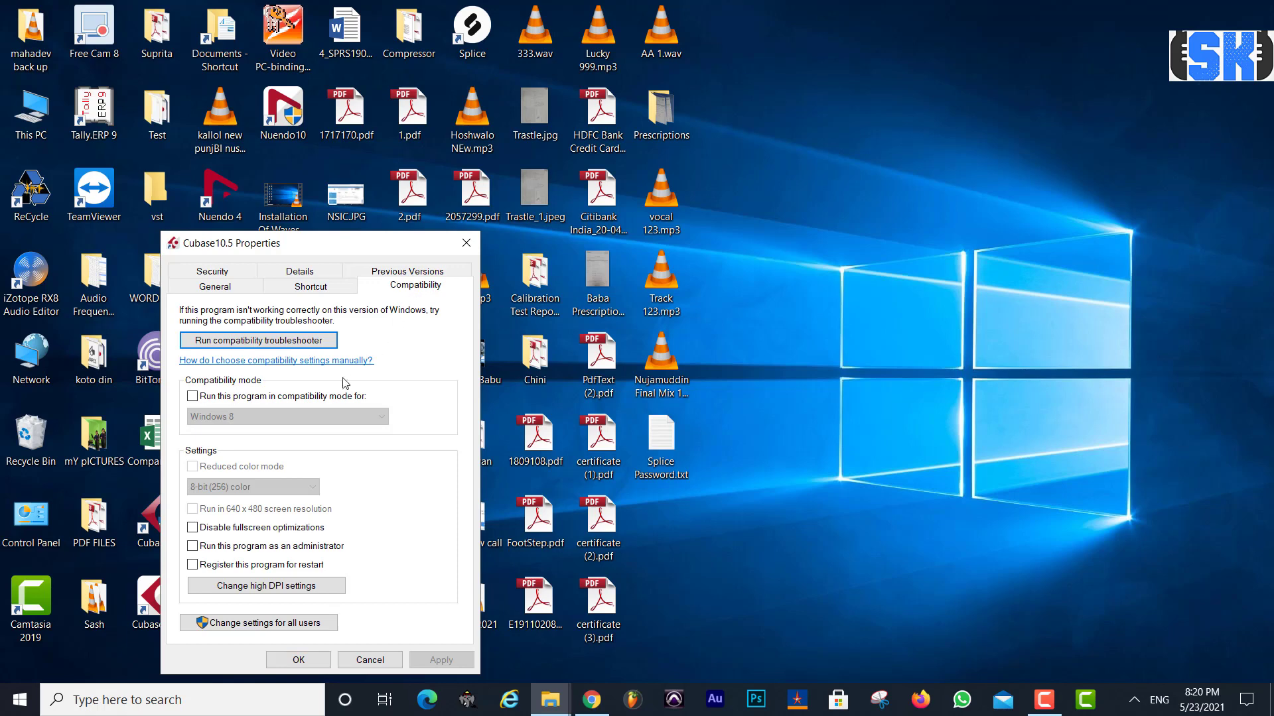
left_click(193, 547)
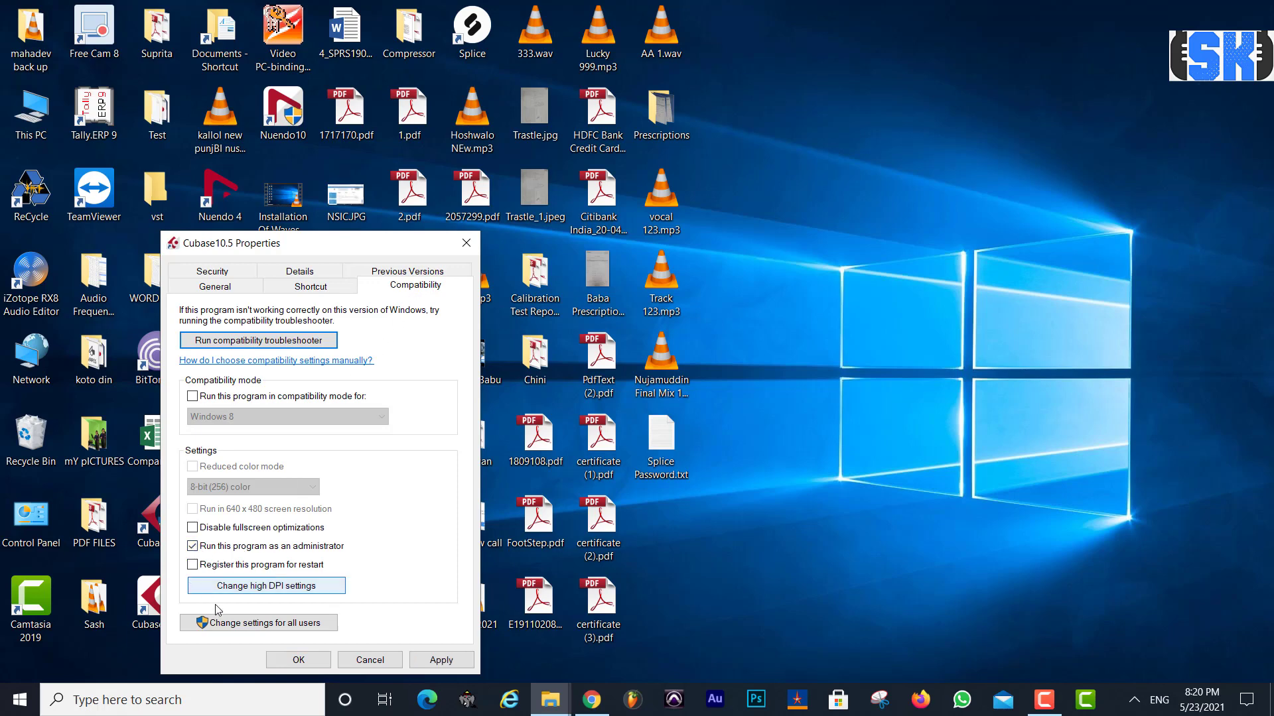
left_click(441, 660)
left_click(299, 660)
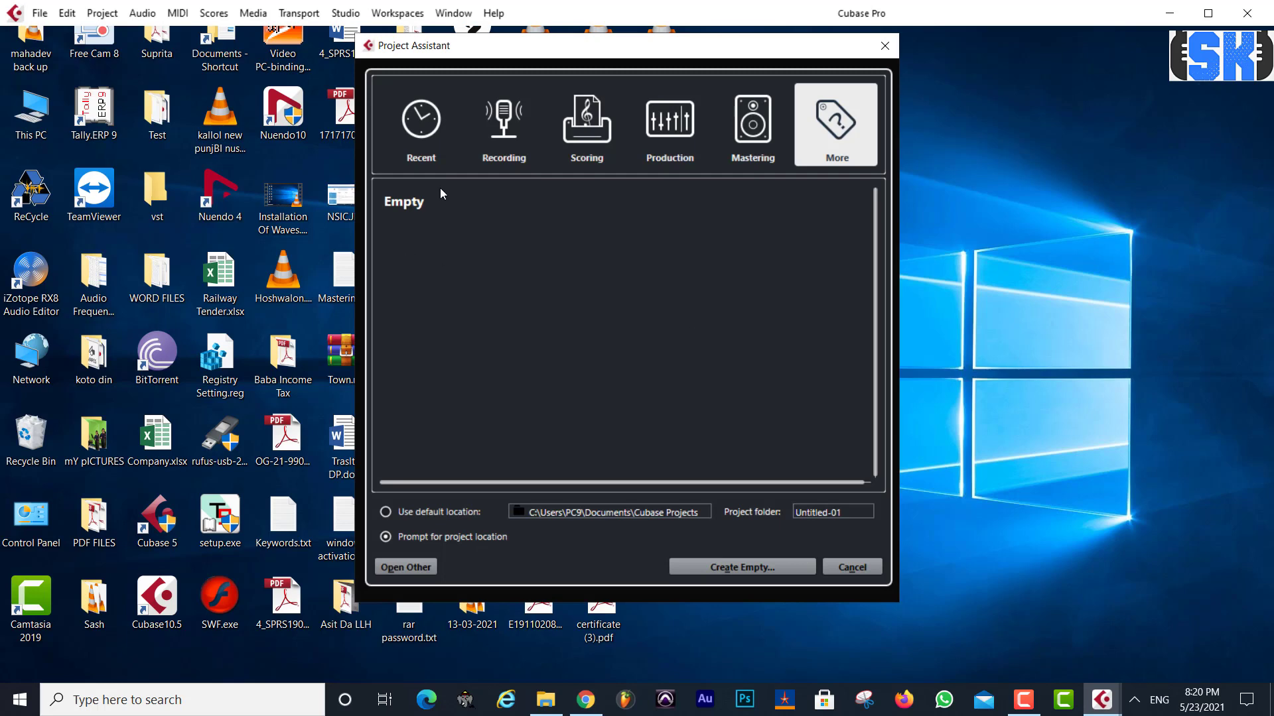
Create an empty Cubase project in the prompted project folder and add one audio track to it
left_click(742, 567)
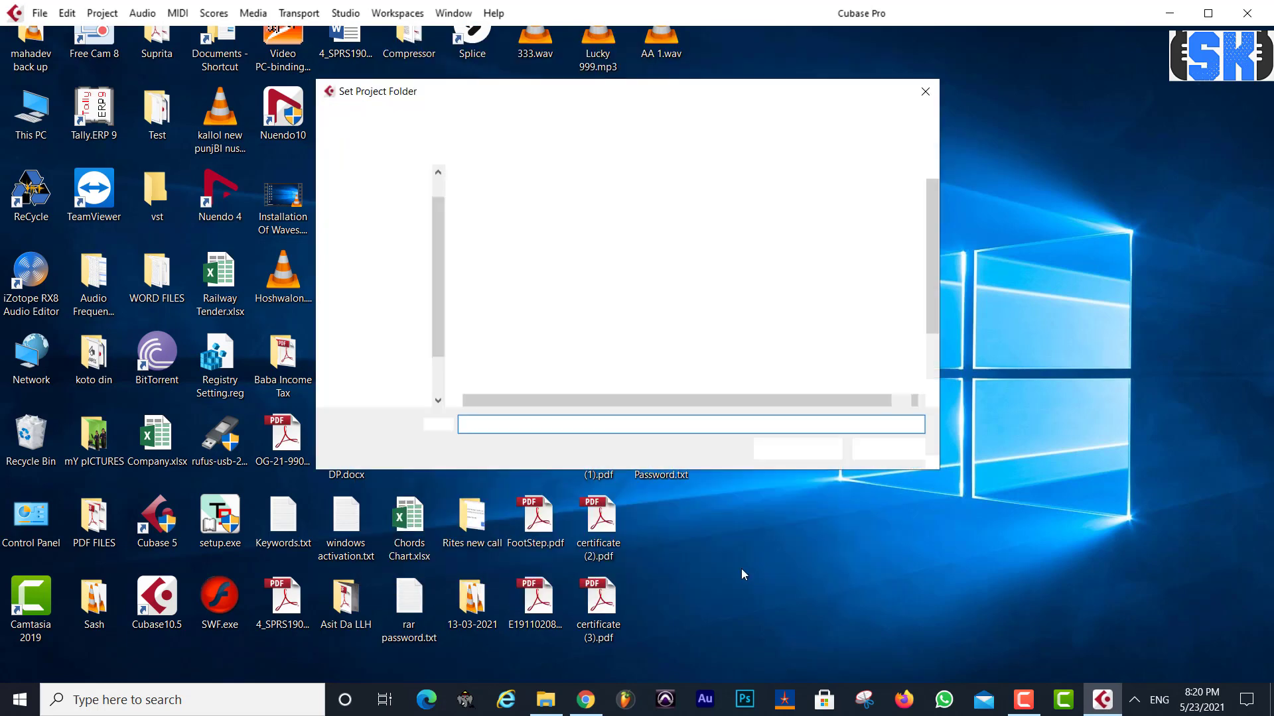
left_click(818, 454)
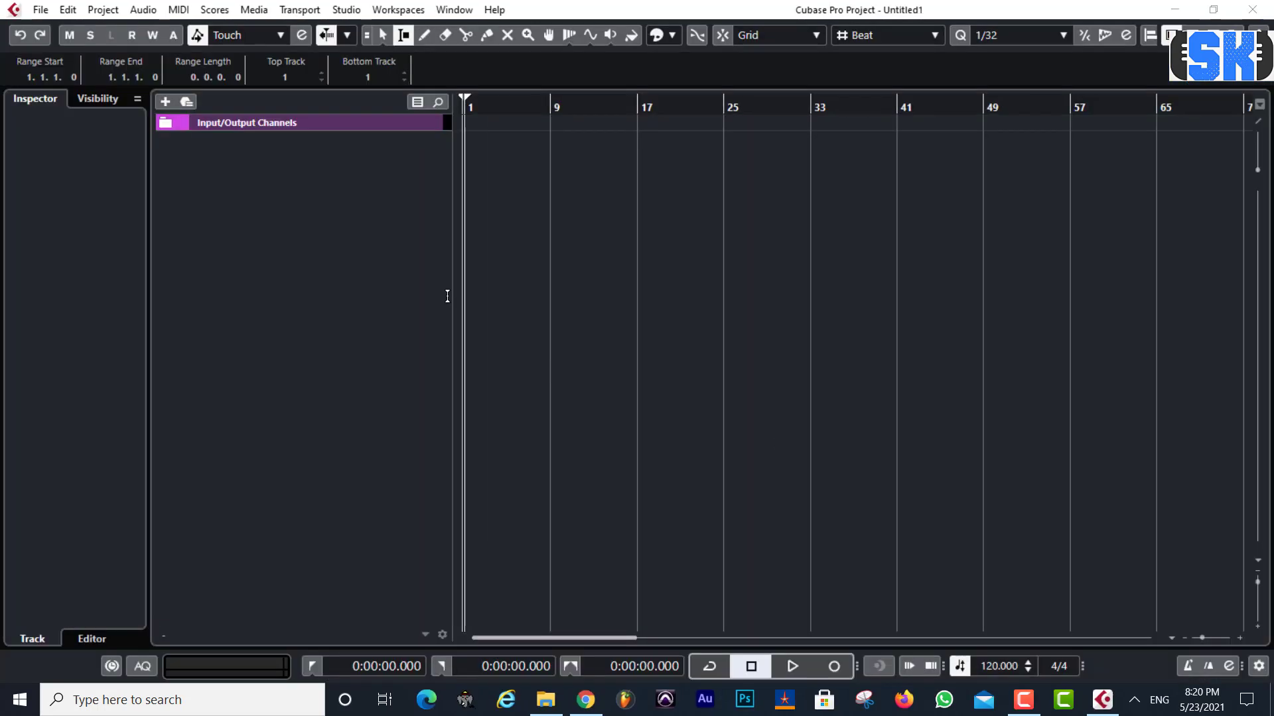
right_click(222, 161)
left_click(279, 170)
left_click(686, 312)
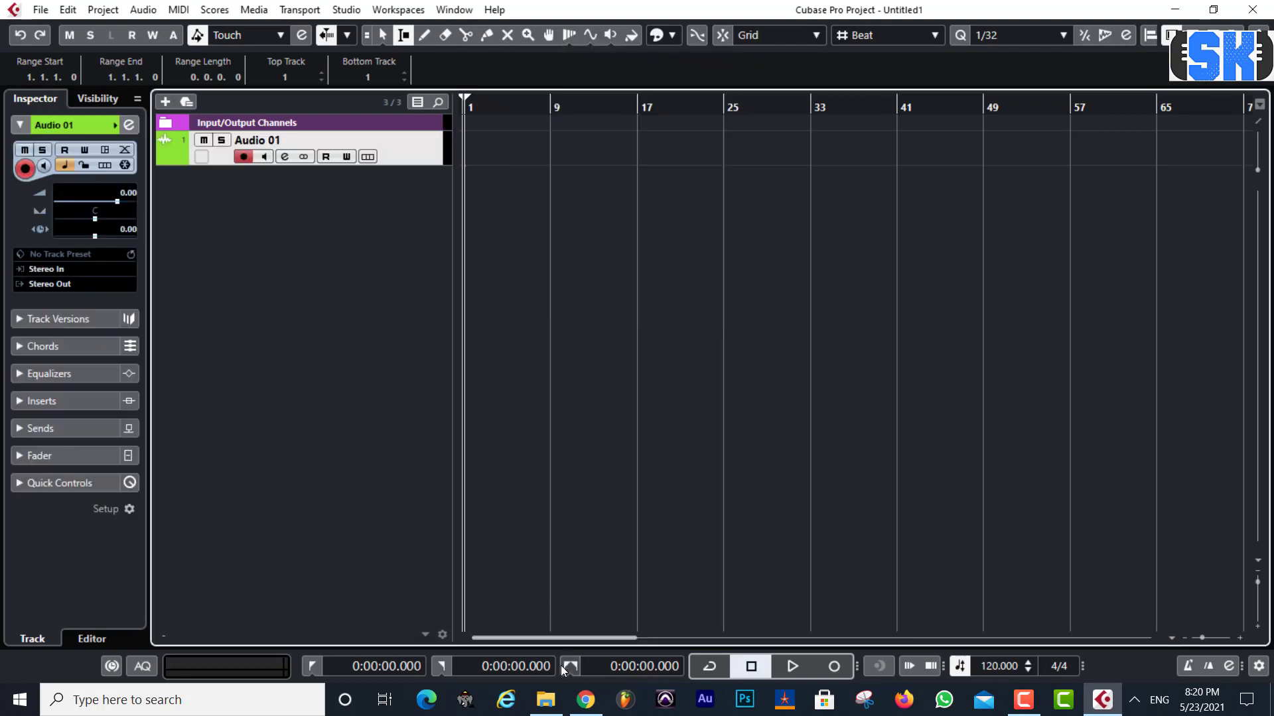
Try to bring May Shyar To nahi Final Mix 1.mp3 from the AGM SIR 53 folder into the project, and close the folder
left_click(546, 700)
mouse_move(308, 265)
left_mouse_down()
mouse_move(418, 279)
mouse_move(759, 276)
mouse_move(758, 145)
mouse_move(750, 267)
mouse_move(757, 246)
mouse_move(722, 277)
mouse_move(308, 285)
mouse_move(309, 268)
left_mouse_up()
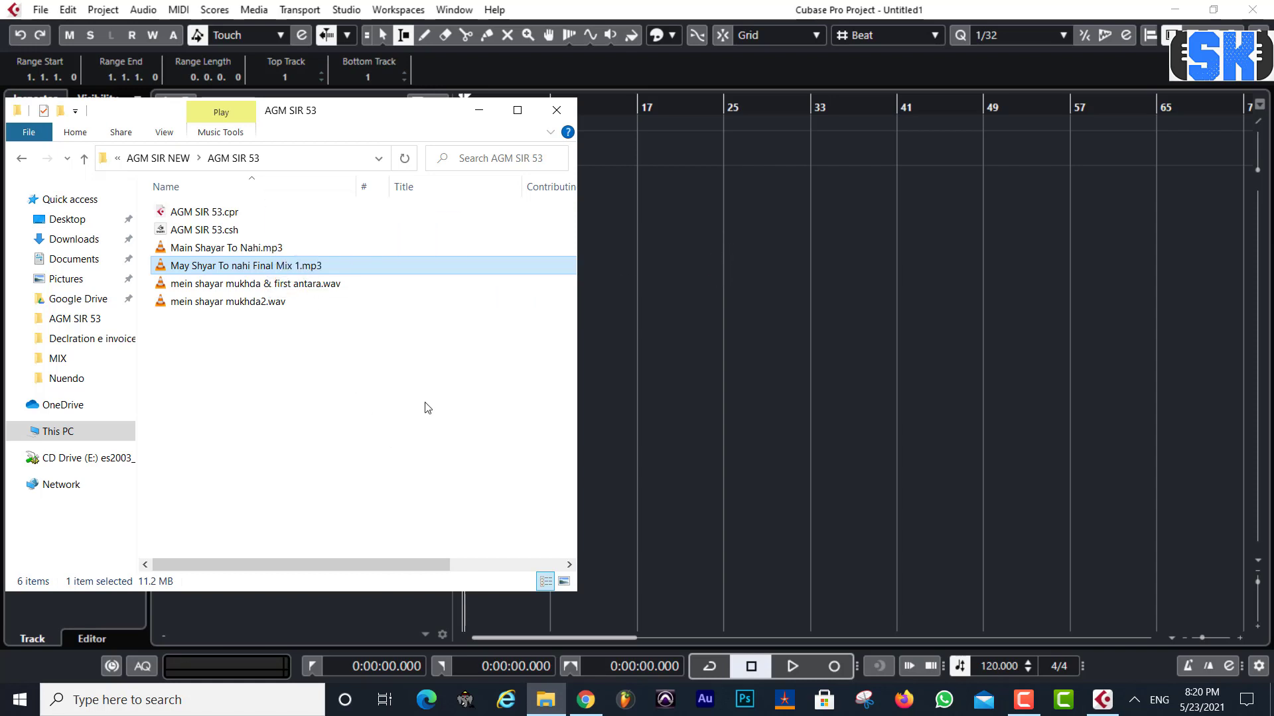
left_click(554, 110)
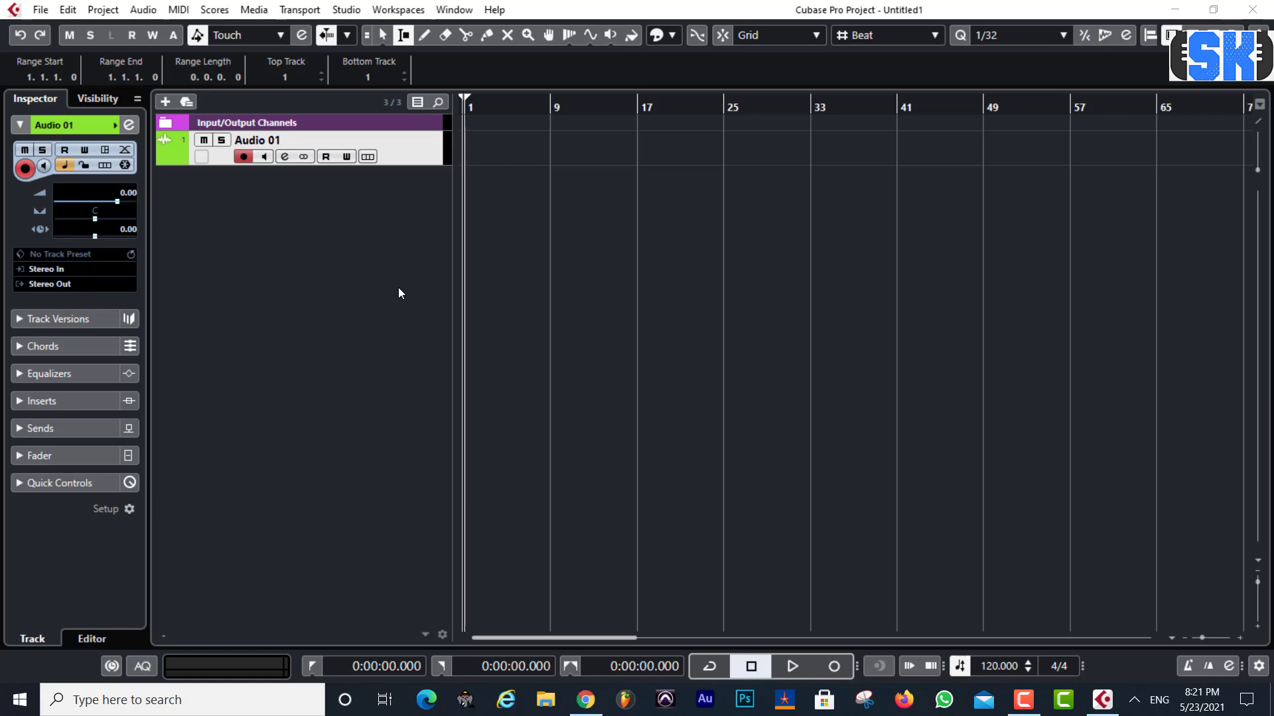
Find and open Paint with a blank canvas
left_click(158, 698)
type("p")
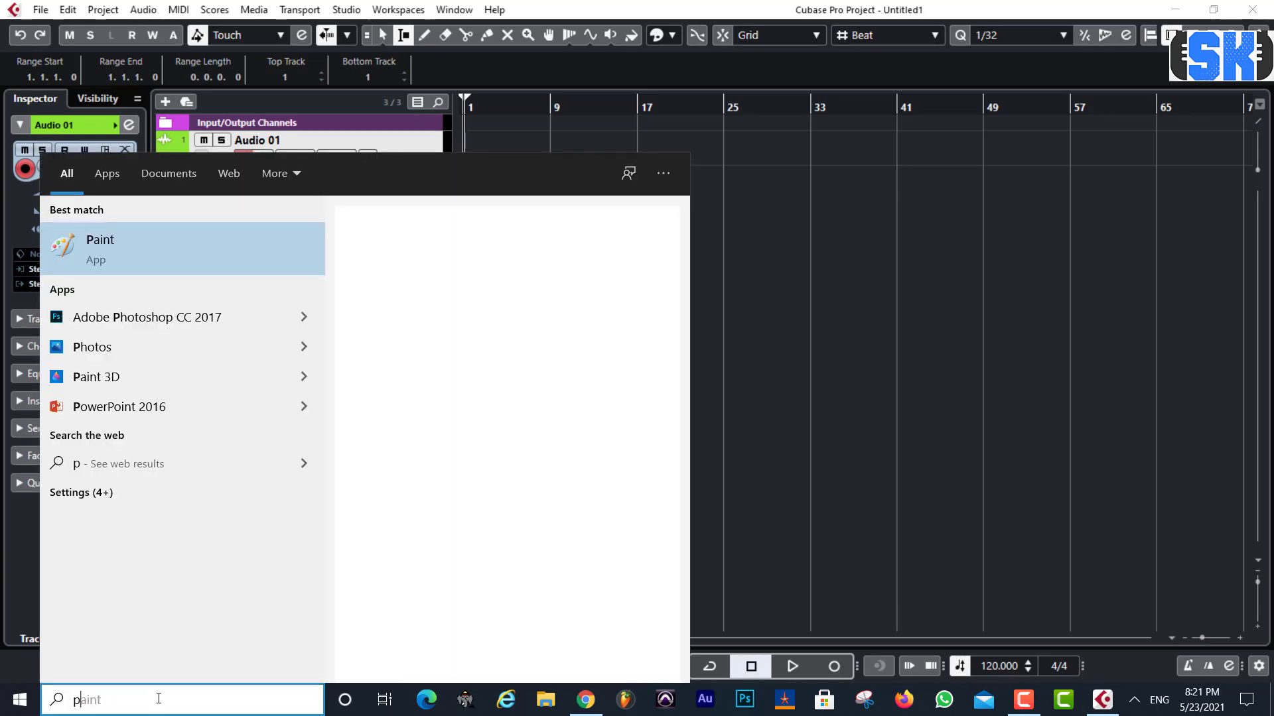
type("aint")
key("Return")
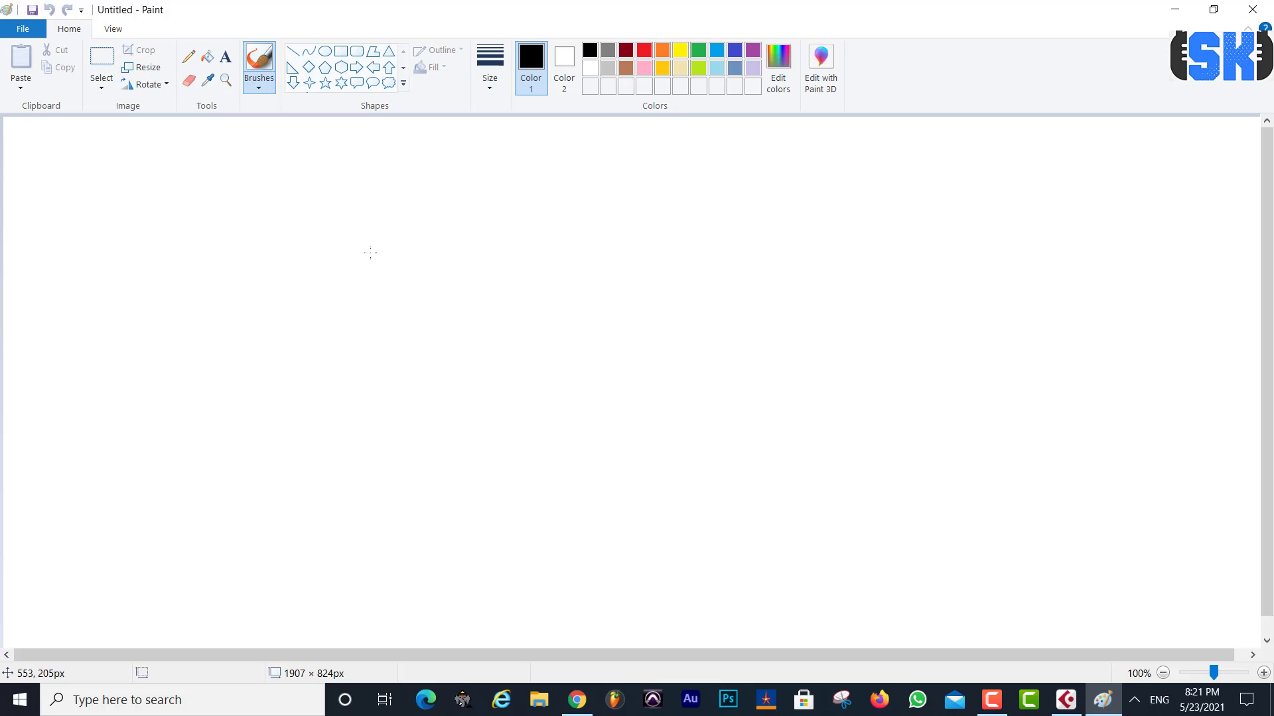
Brush a circled letter A joined by a line to a circled G below it, and write "Full" beside the G
mouse_move(370, 253)
left_mouse_down()
mouse_move(359, 267)
mouse_move(377, 352)
mouse_move(437, 286)
mouse_move(363, 251)
mouse_move(358, 323)
mouse_move(405, 362)
mouse_move(427, 278)
mouse_move(373, 251)
mouse_move(330, 280)
mouse_move(392, 333)
mouse_move(382, 291)
mouse_move(406, 323)
mouse_move(401, 311)
left_mouse_up()
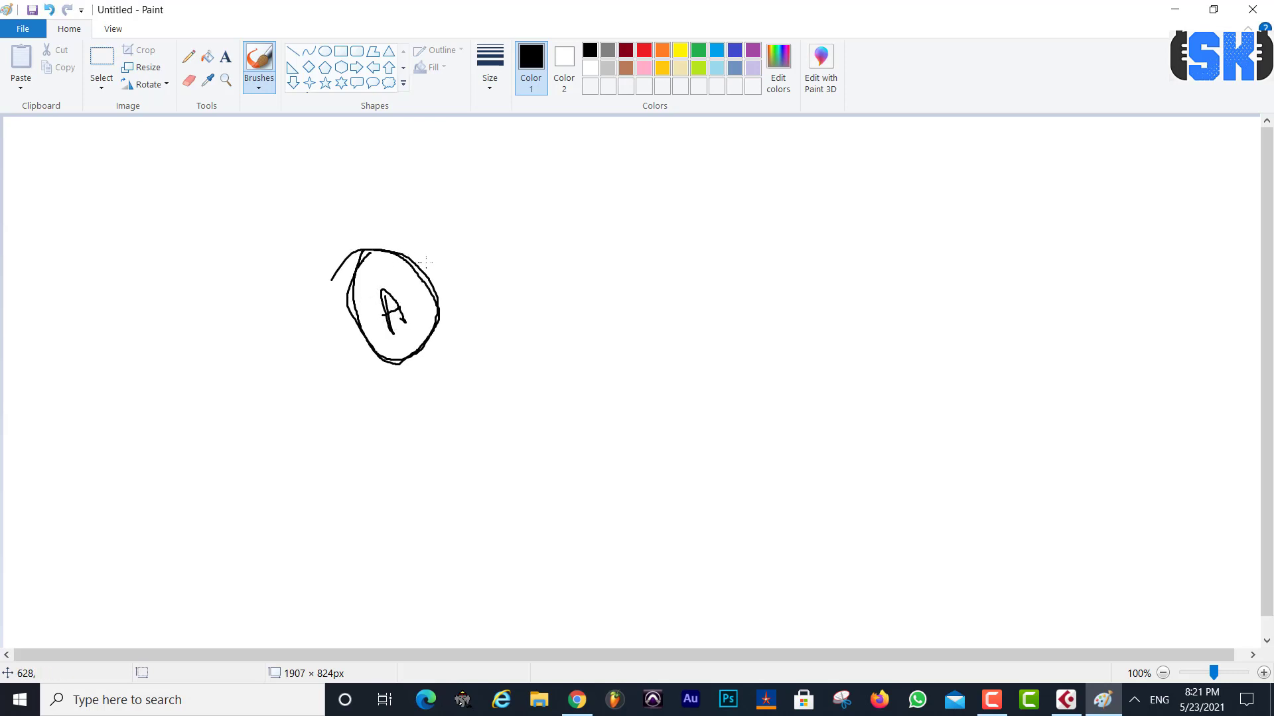
mouse_move(411, 357)
left_mouse_down()
mouse_move(423, 467)
mouse_move(441, 486)
mouse_move(455, 480)
mouse_move(423, 434)
mouse_move(431, 530)
mouse_move(458, 435)
mouse_move(429, 438)
left_mouse_up()
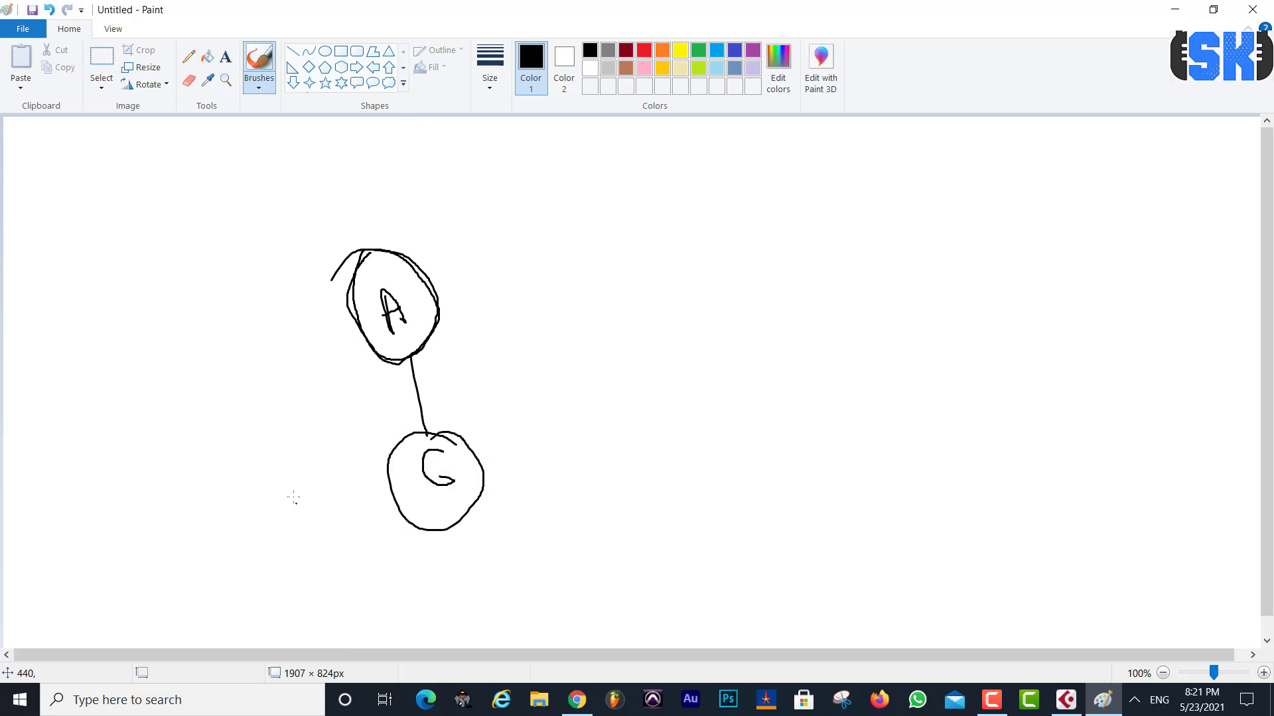
mouse_move(294, 497)
left_mouse_down()
mouse_move(309, 546)
mouse_move(327, 478)
left_mouse_up()
mouse_move(298, 533)
left_mouse_down()
mouse_move(351, 511)
mouse_move(347, 501)
mouse_move(357, 524)
left_mouse_up()
left_click_drag(366, 476, 379, 515)
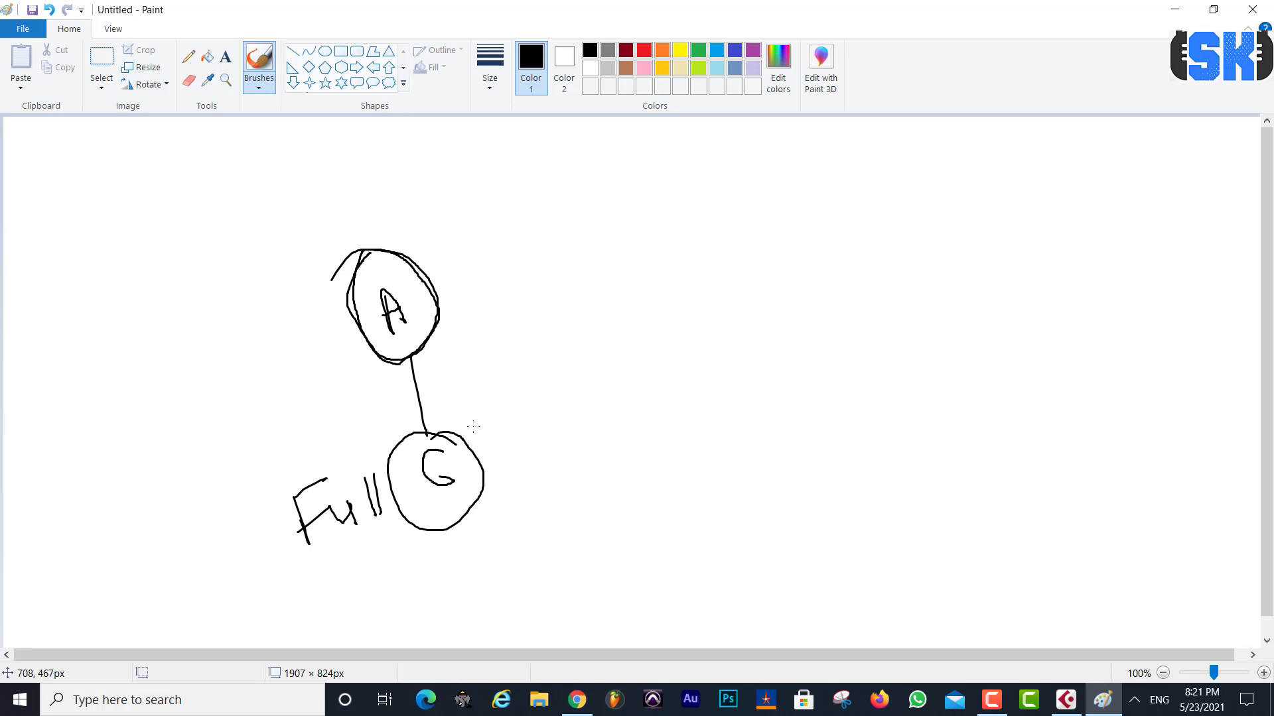
Brush five lines radiating outward from the circled G and start a small mark in the empty area beyond them
mouse_move(467, 446)
left_mouse_down()
mouse_move(519, 379)
mouse_move(608, 313)
left_mouse_up()
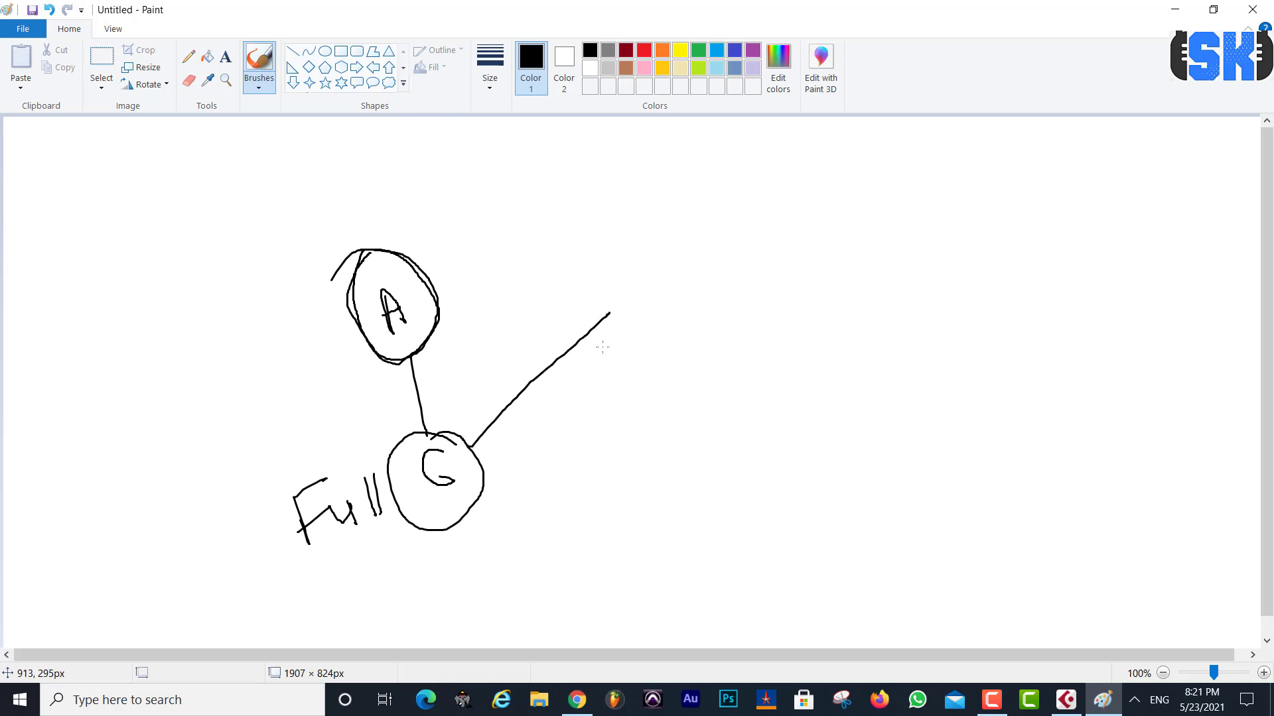
left_click_drag(479, 463, 658, 415)
left_click_drag(472, 499, 721, 507)
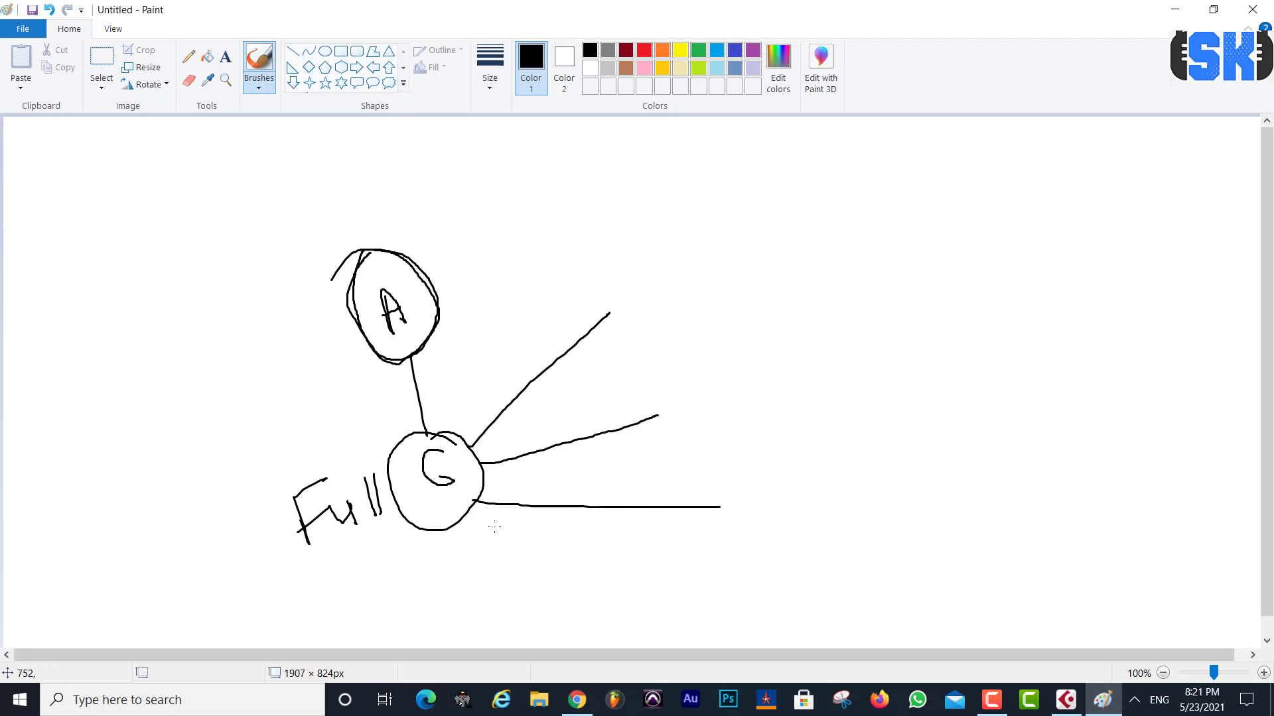
left_click_drag(453, 523, 682, 590)
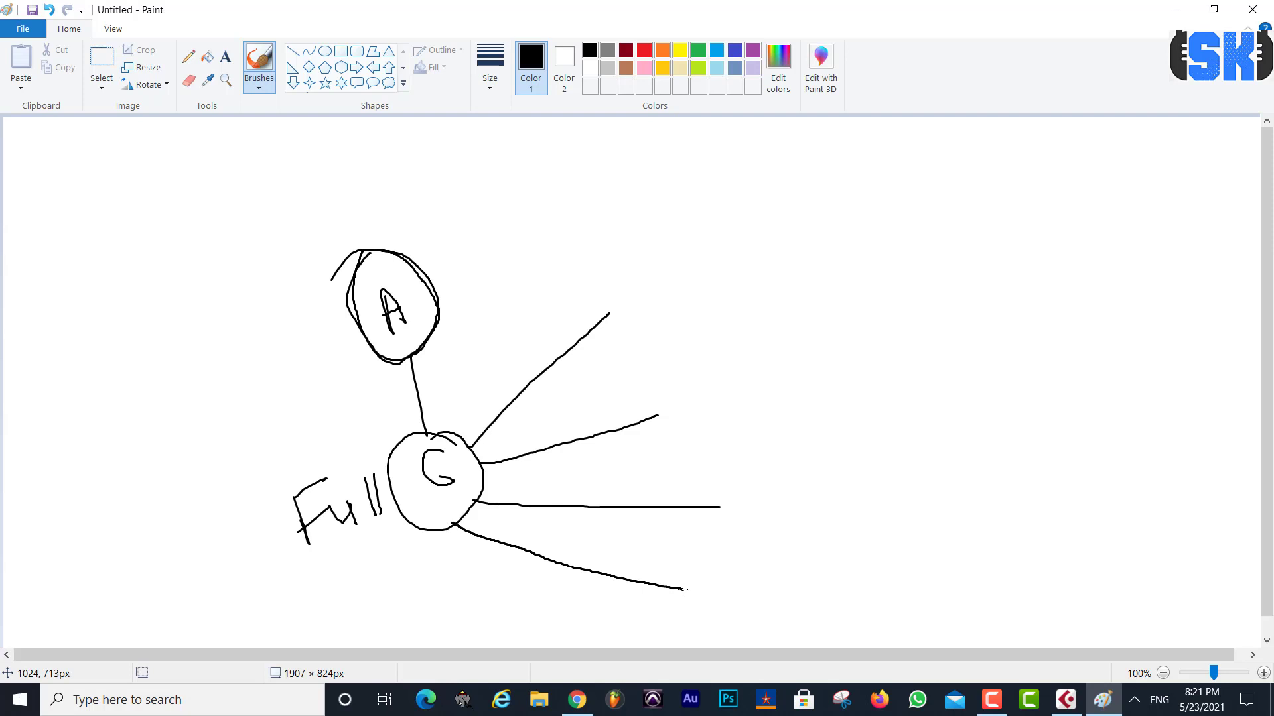
left_click_drag(439, 431, 501, 304)
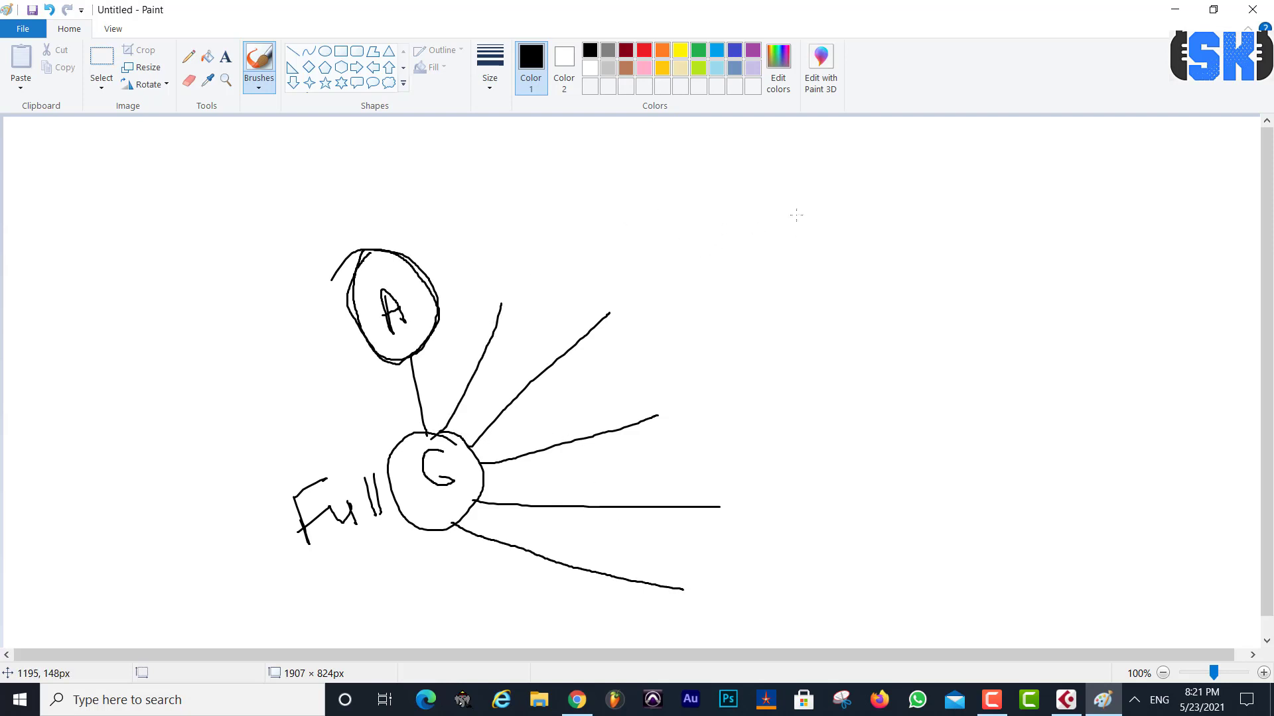
mouse_move(769, 206)
left_mouse_down()
mouse_move(776, 235)
mouse_move(800, 222)
mouse_move(791, 204)
mouse_move(797, 231)
mouse_move(770, 207)
left_mouse_up()
Erase the whole drawing from the canvas, reselect the brush, and return to the Cubase project
key("ctrl+a")
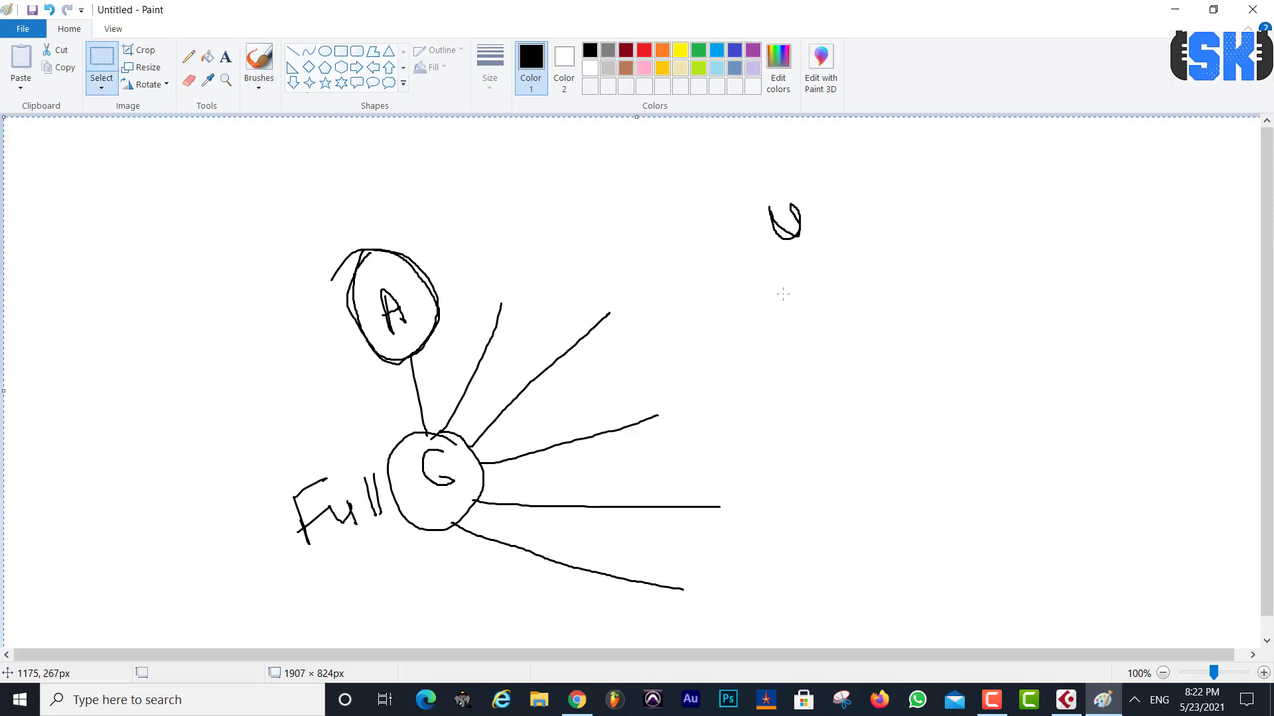
key("Delete")
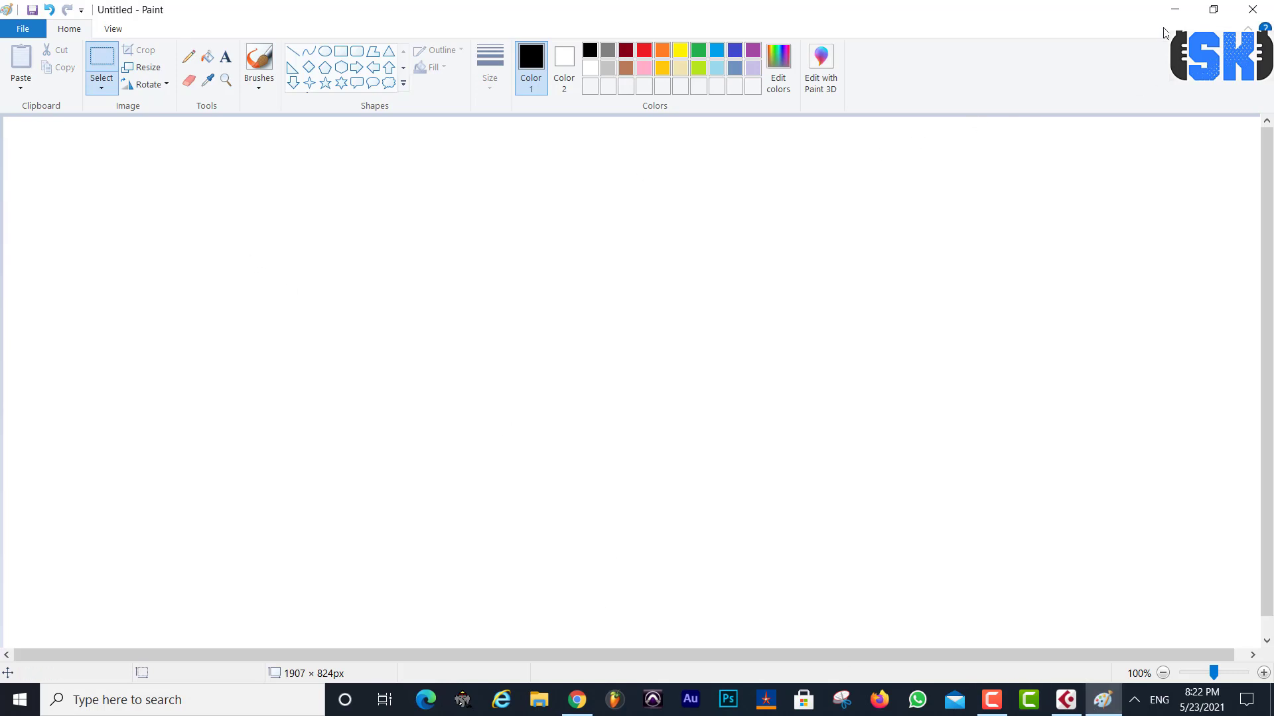
left_click(272, 60)
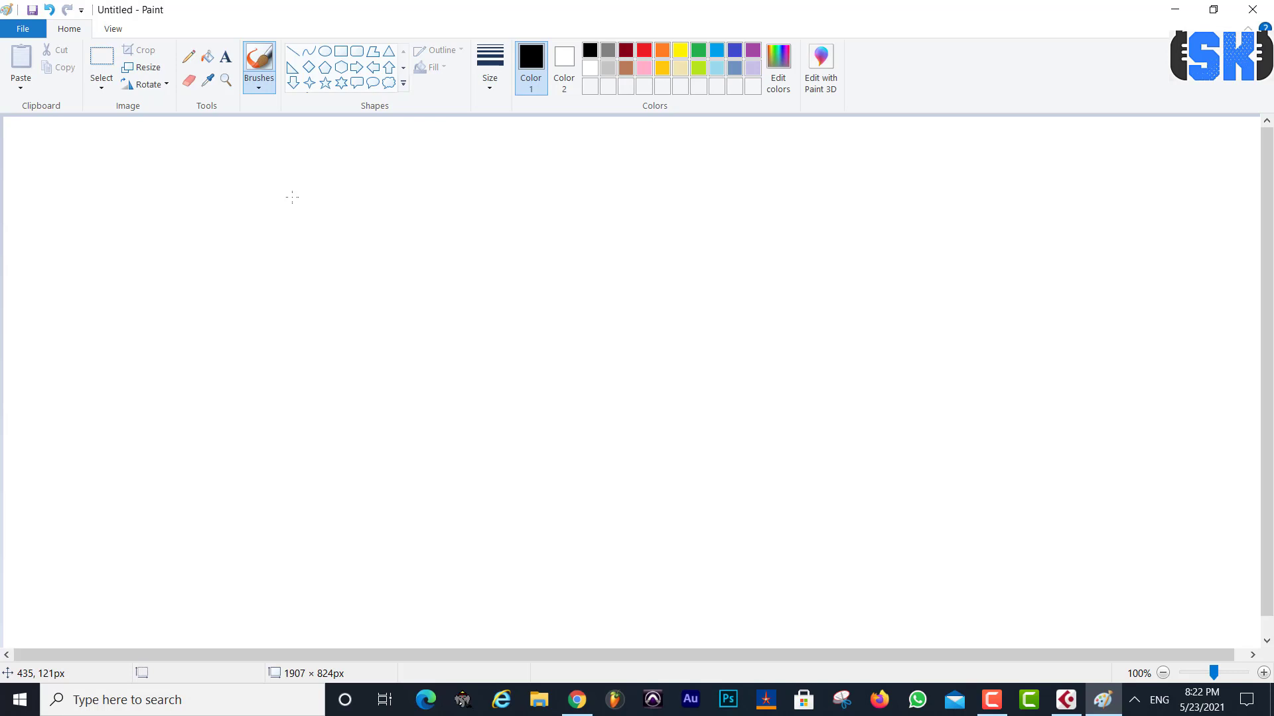
left_click(1174, 9)
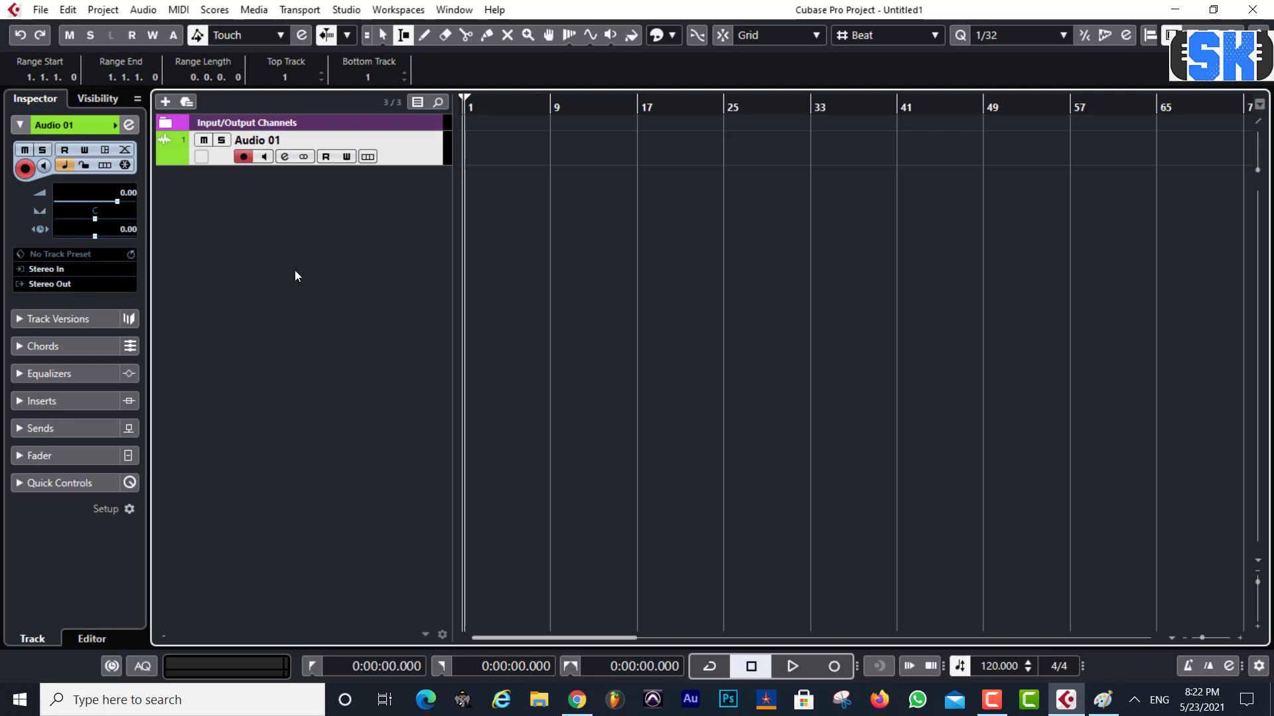
Add one instrument track using PS06 - Global.64 with its audio output set to Stereo Out
right_click(261, 214)
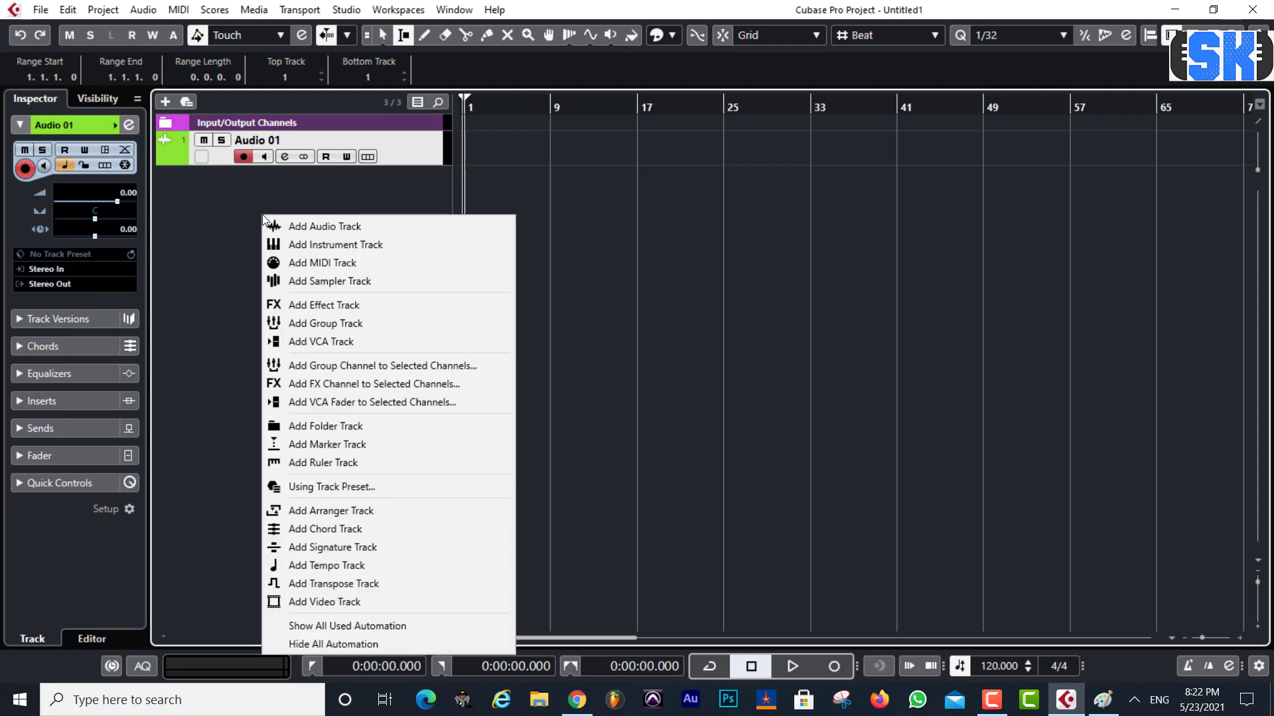
left_click(103, 10)
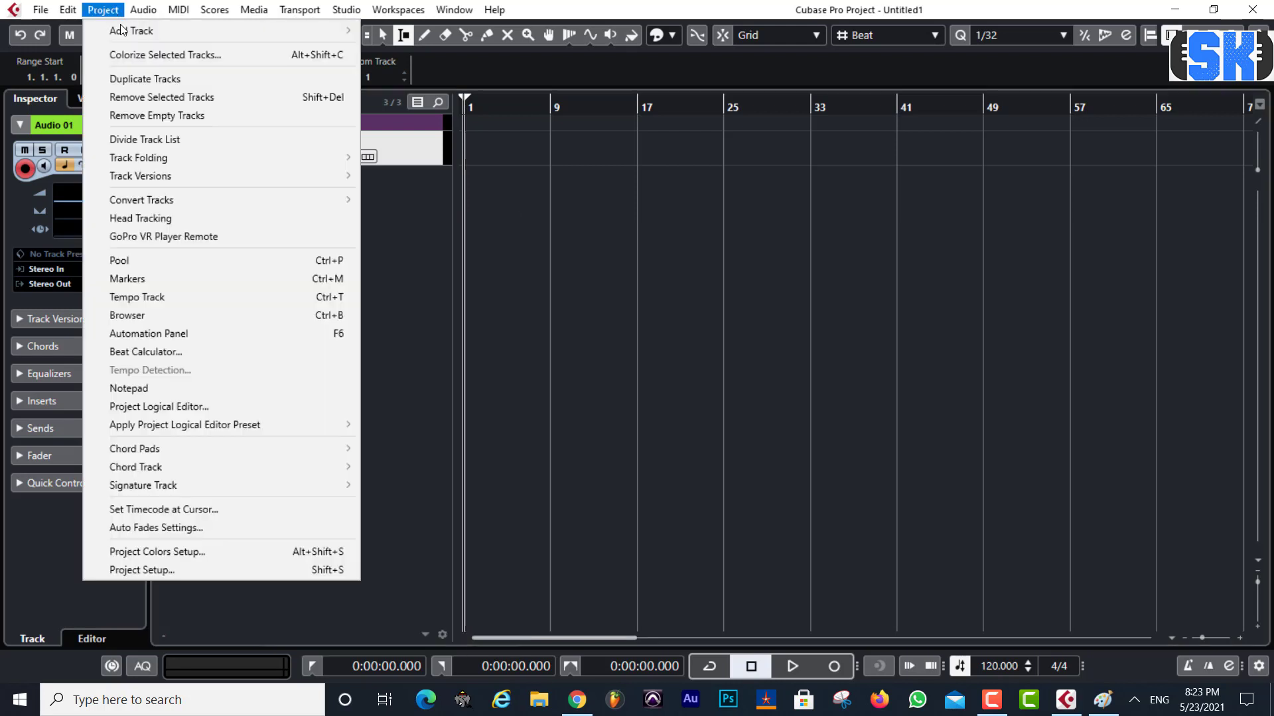
mouse_move(151, 30)
left_click(391, 49)
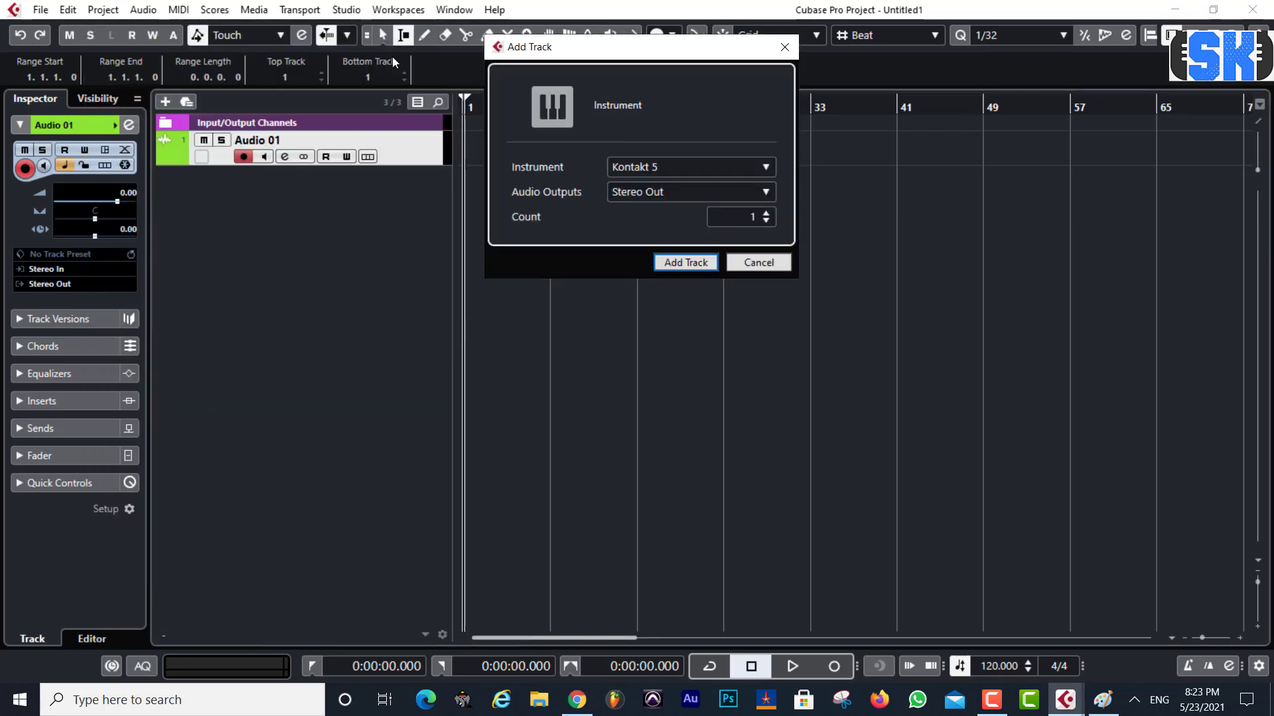
left_click(663, 167)
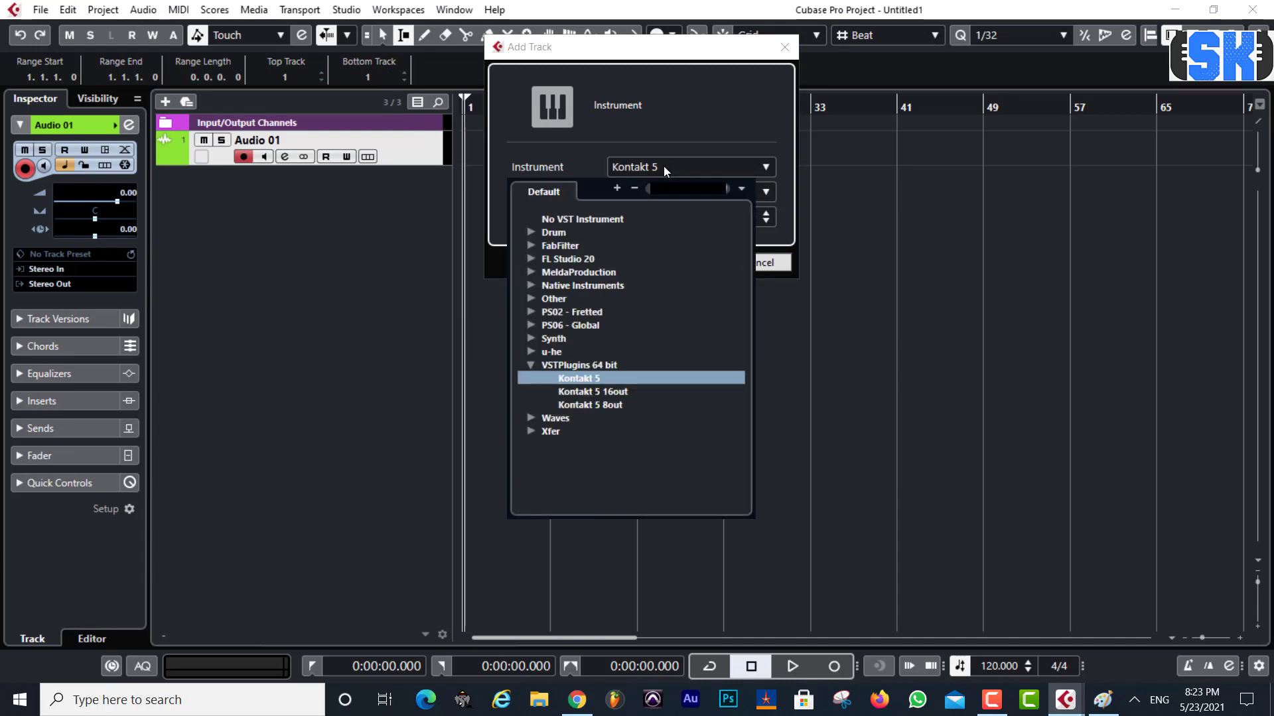
left_click(529, 325)
left_click(596, 338)
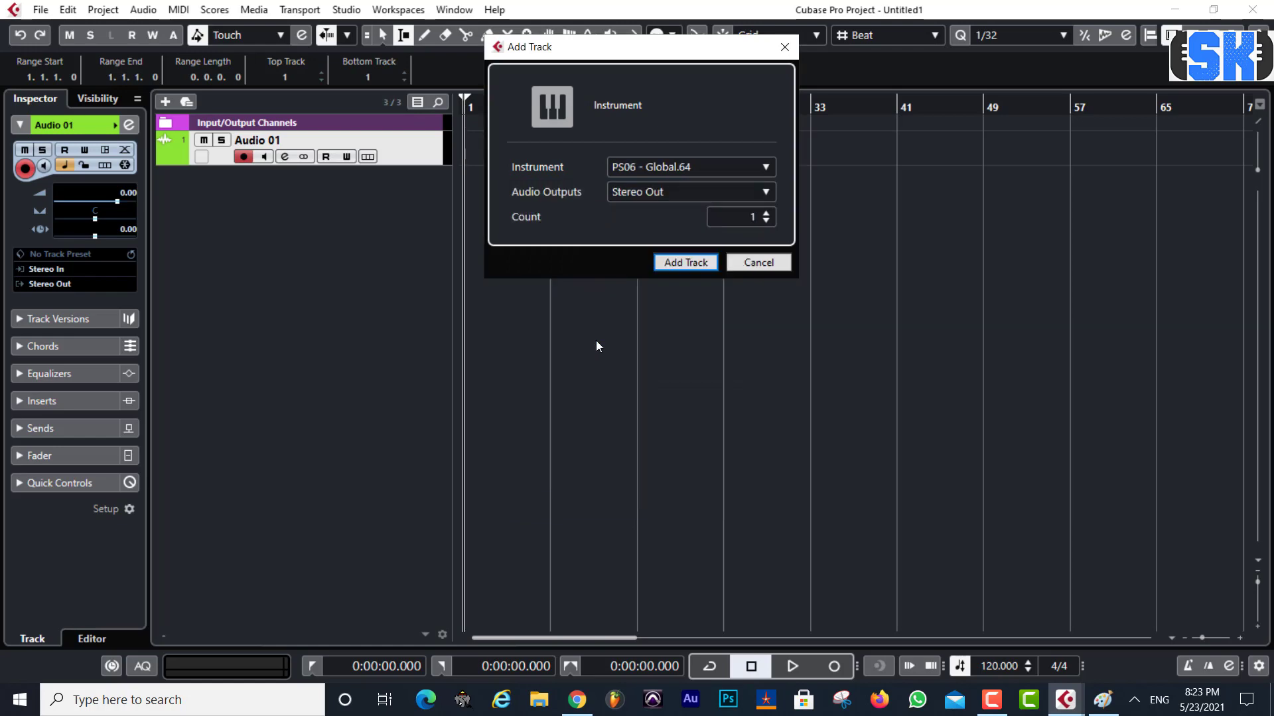
left_click(685, 262)
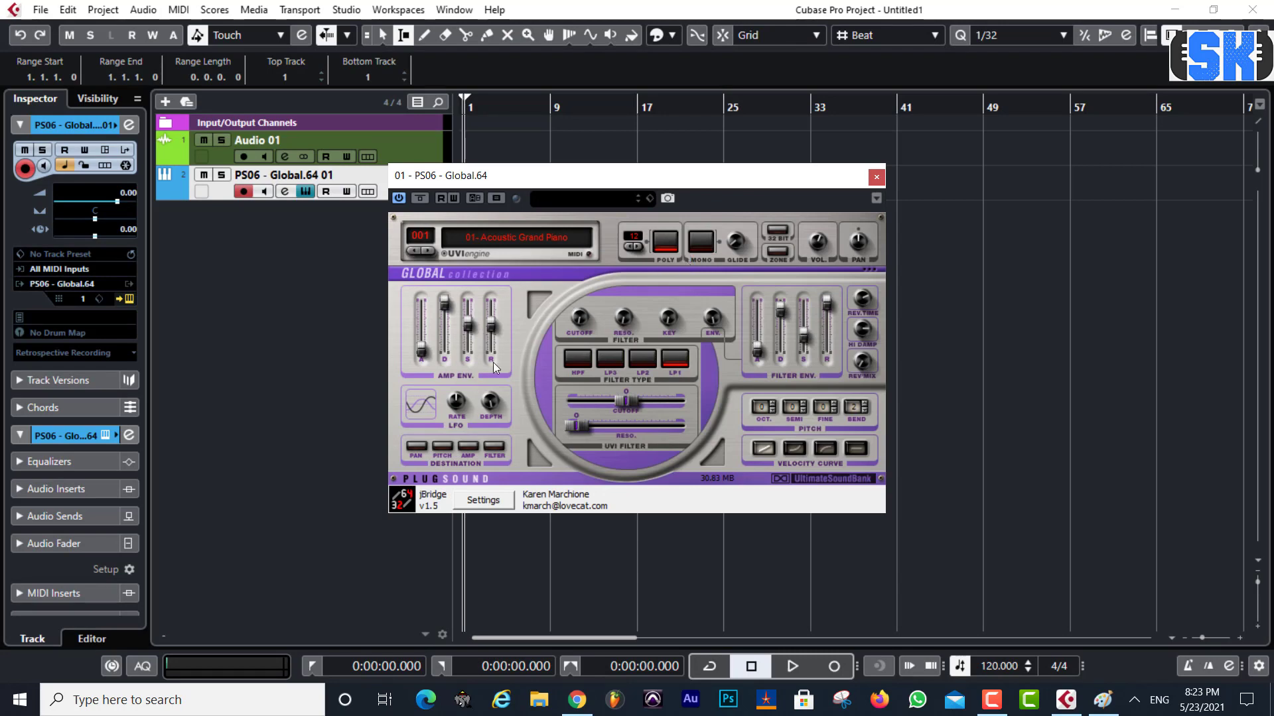
Load the preset 25- Finger Guitar from the Guitar category of 01-GM Deluxe in PS06 - Global.64, and close the instrument window
left_click(510, 244)
mouse_move(511, 257)
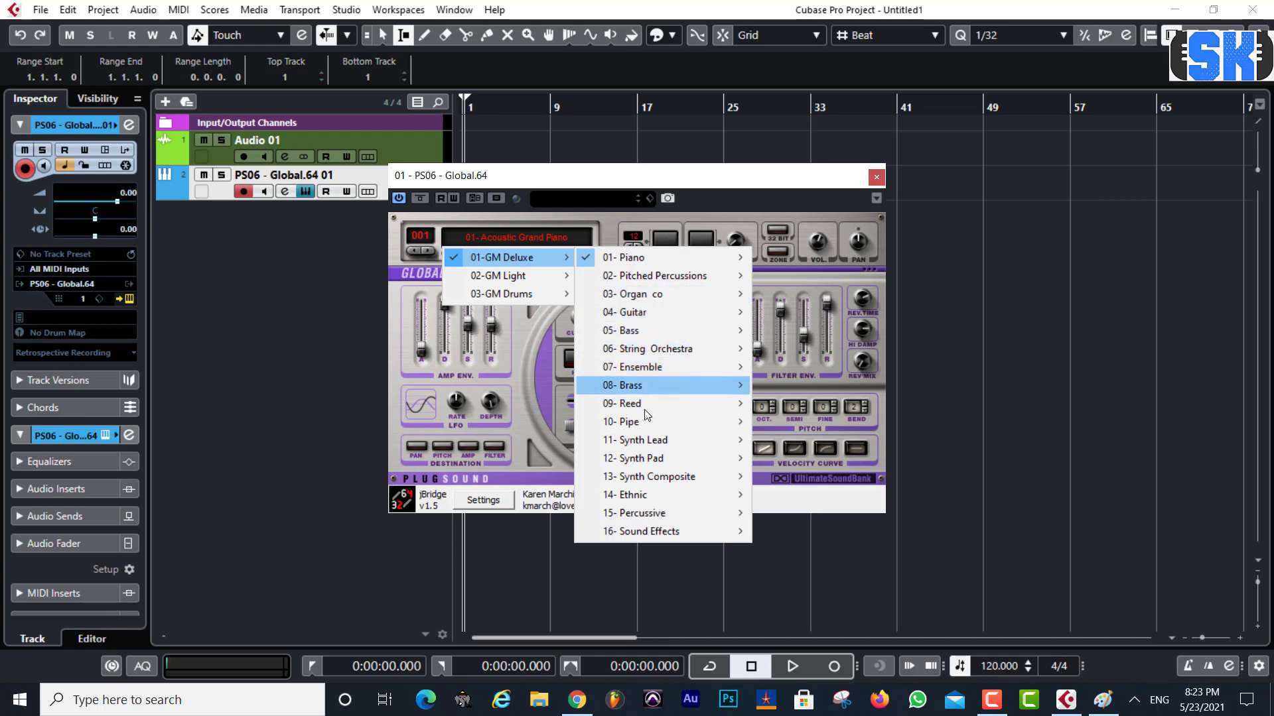
mouse_move(651, 367)
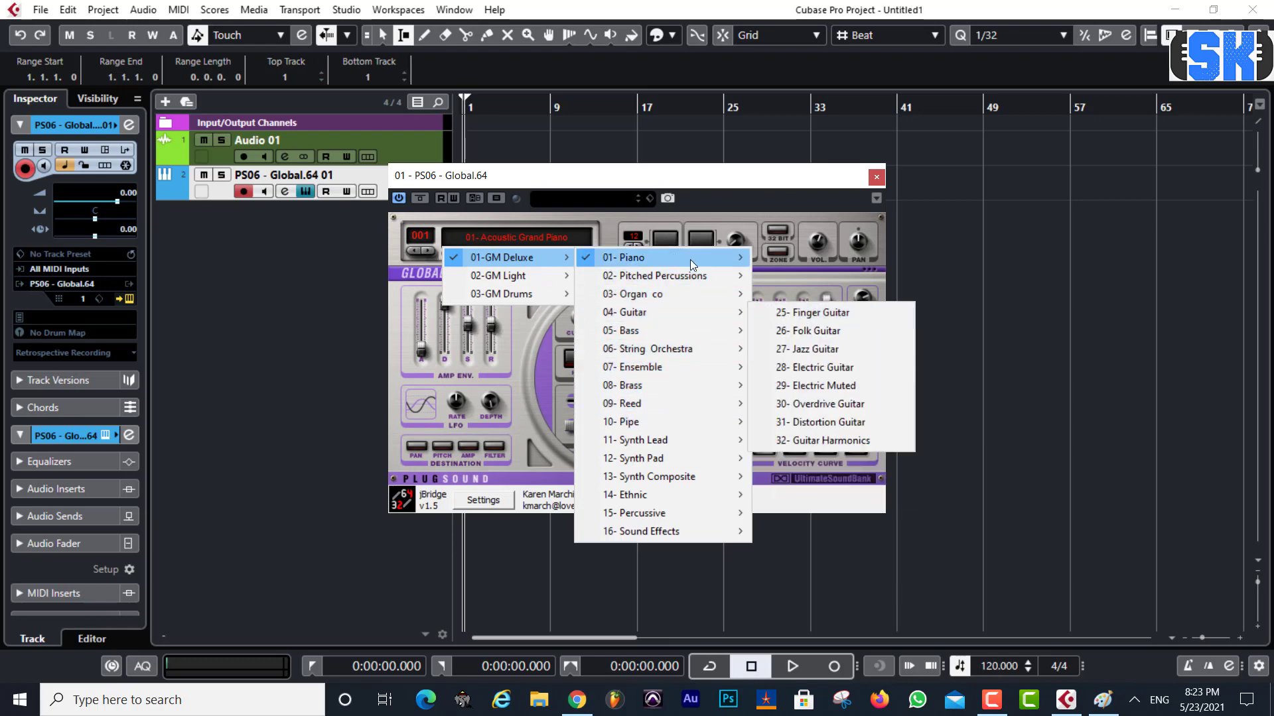
mouse_move(662, 312)
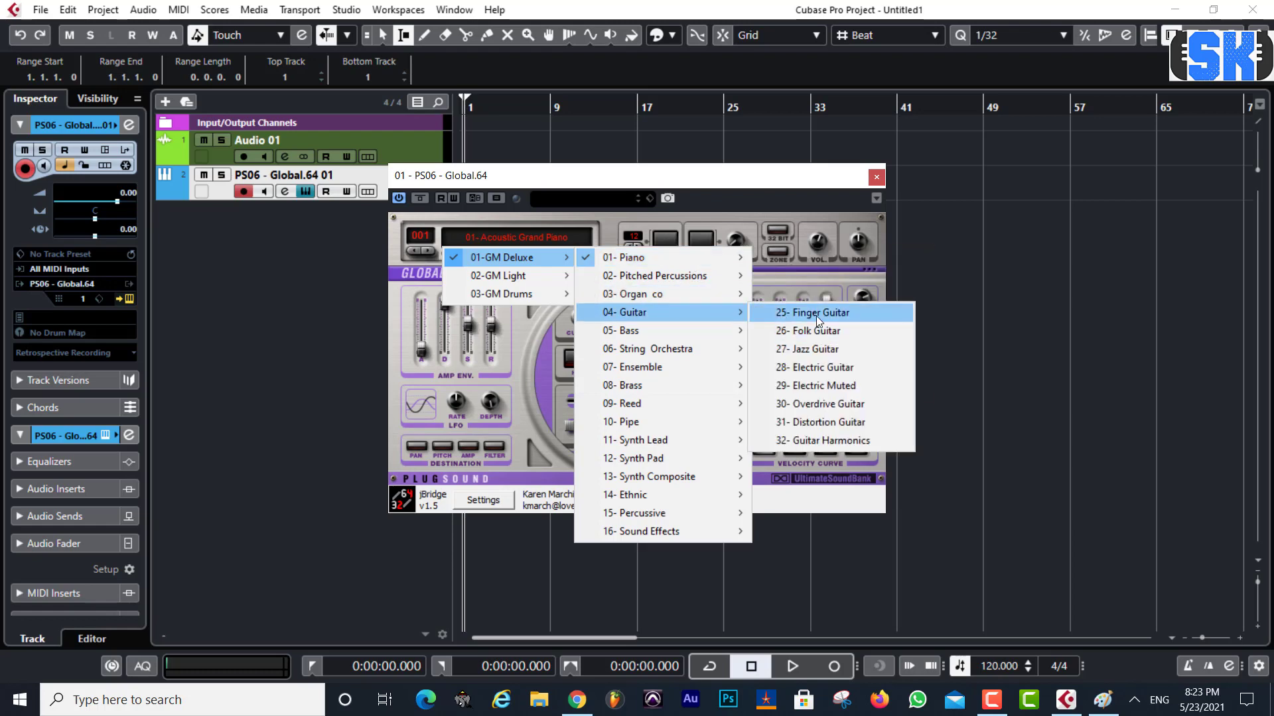
left_click(816, 316)
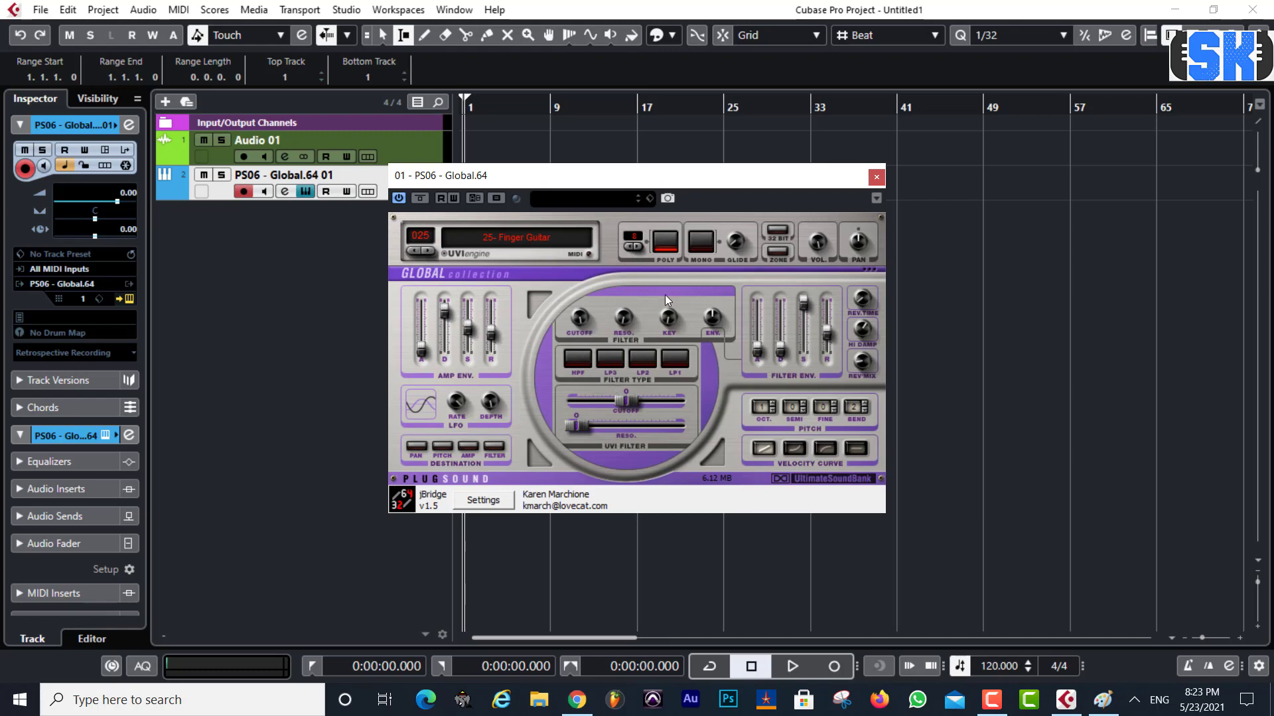
left_click(877, 178)
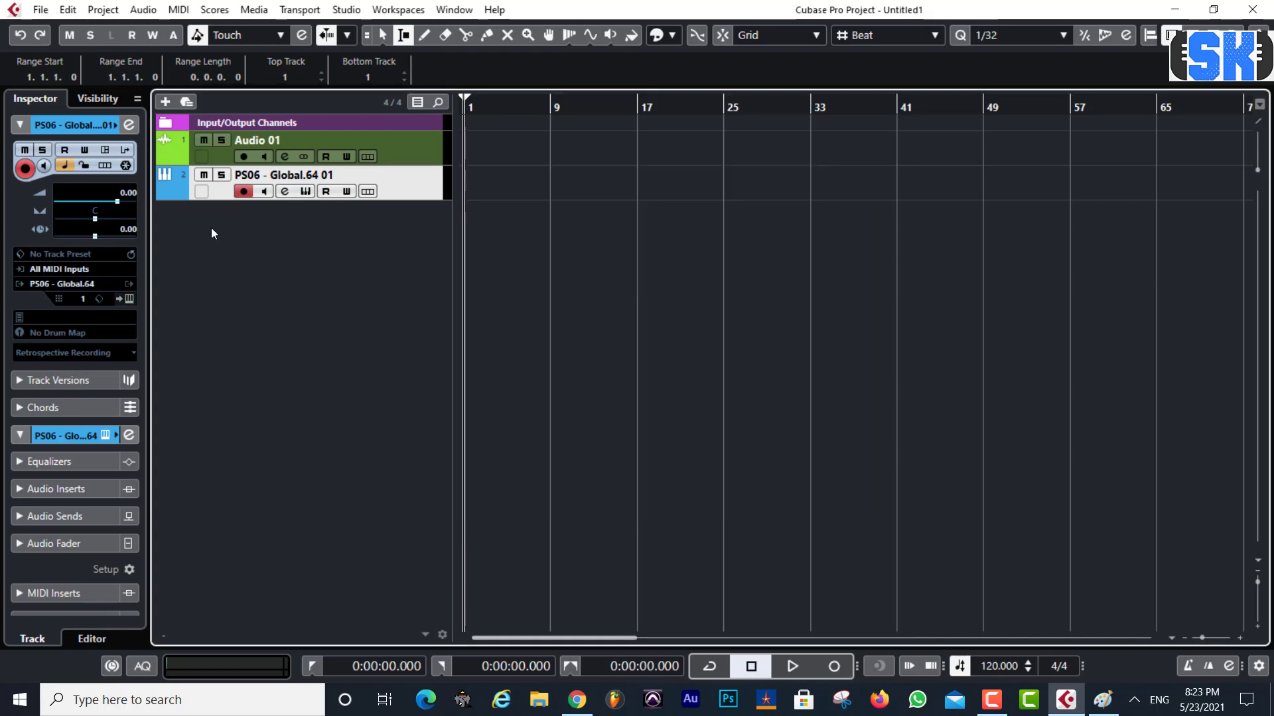
Toggle record enable and monitoring on the PS06 - Global.64 track, leaving it record-enabled, and make the track slightly taller
left_click(242, 194)
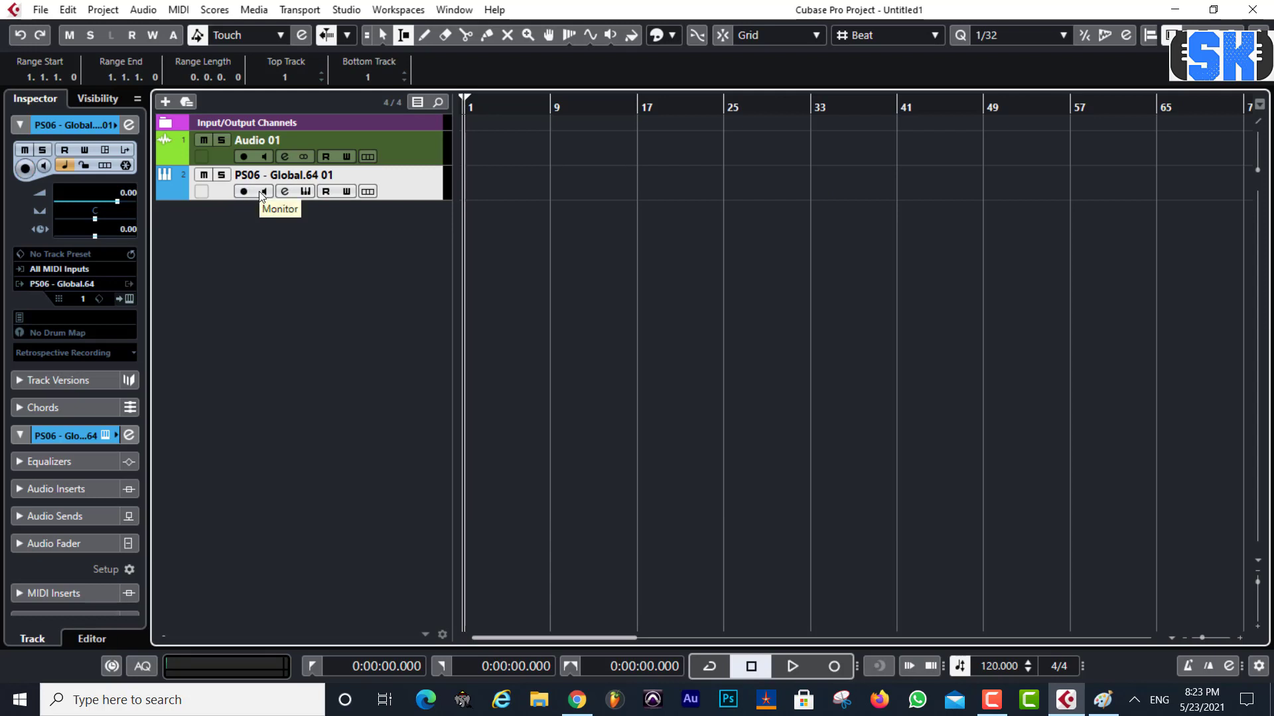
left_click(260, 193)
left_click(260, 193)
left_click_drag(410, 199, 407, 216)
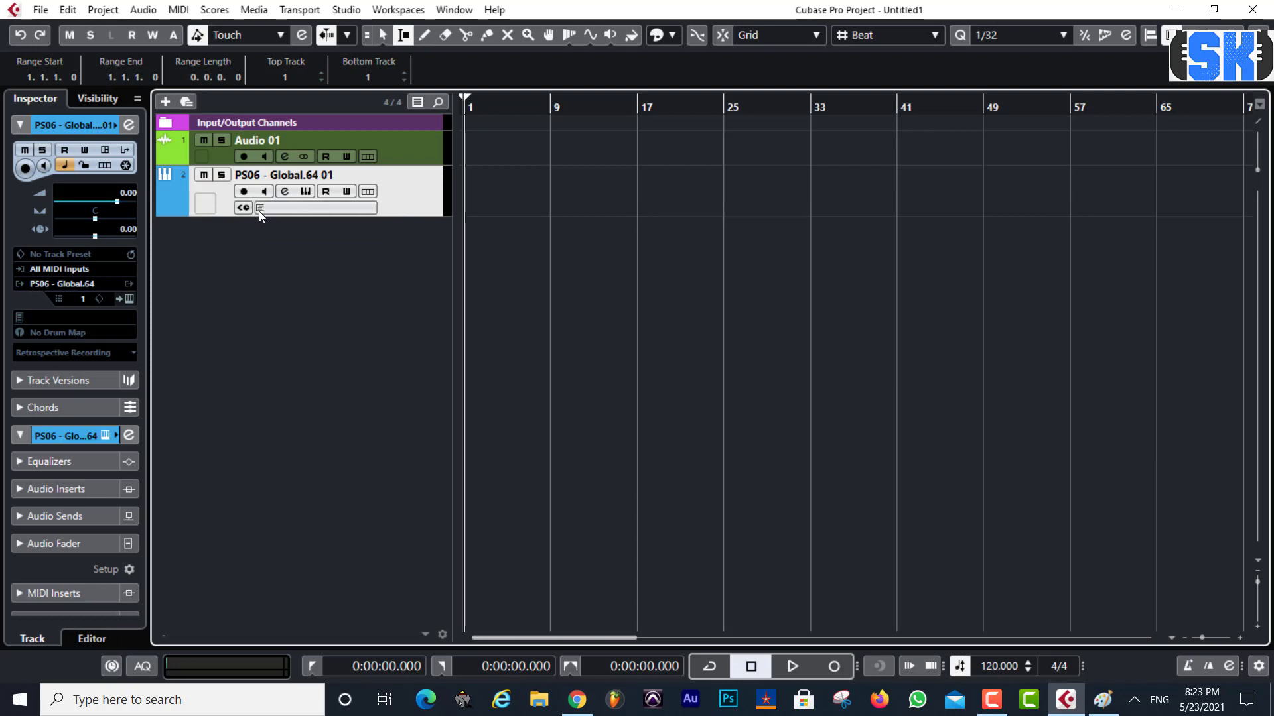
left_click(244, 192)
Try recording a short take on the PS06 - Global.64 track from bar 1, stopping before bar 3
left_click(835, 666)
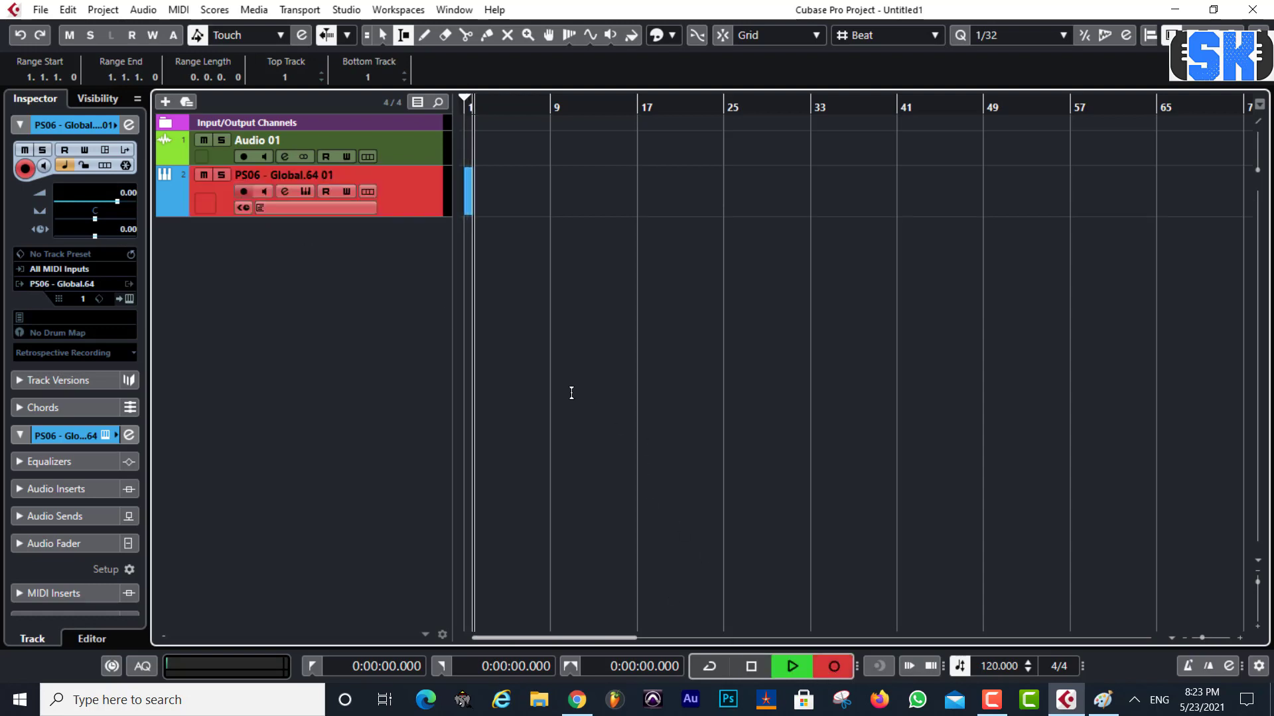
key("h")
key("h")
key("h")
key("space")
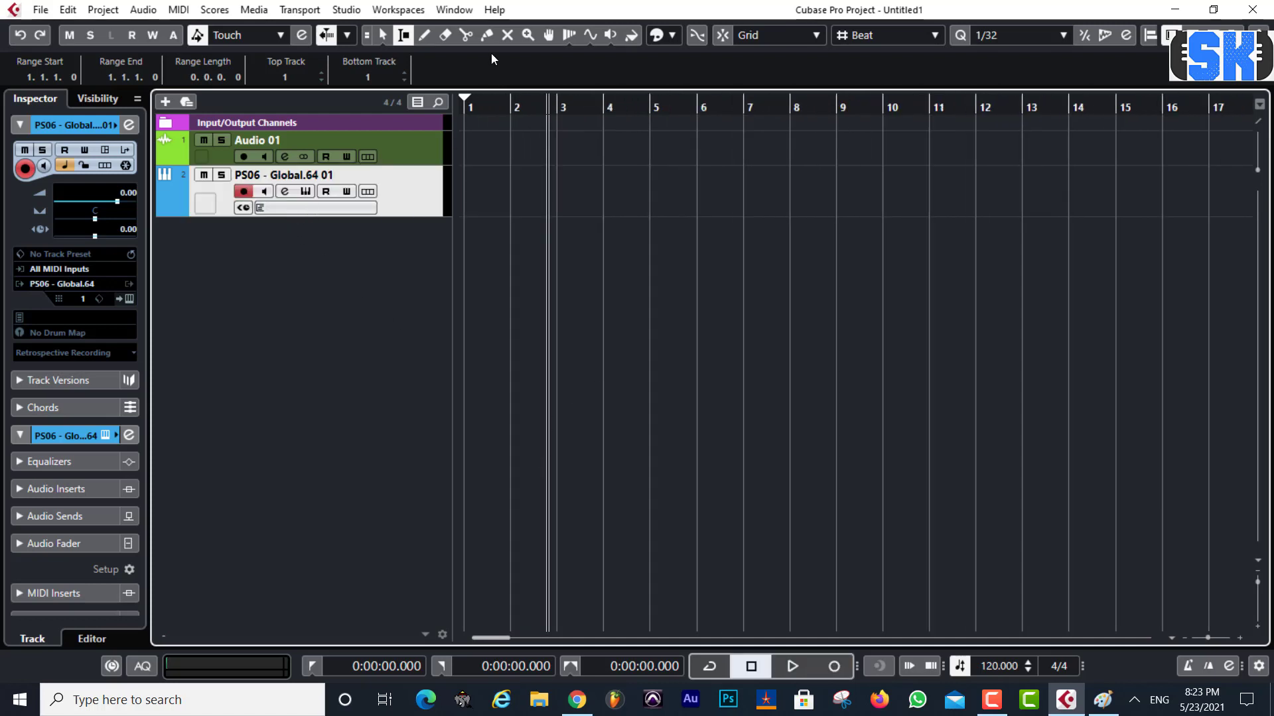
Draw an empty part on the PS06 - Global.64 track from 1.1.1.0 to 2.4.3.95, and return to the Object Selection tool
left_click(423, 36)
left_click_drag(467, 190, 555, 191)
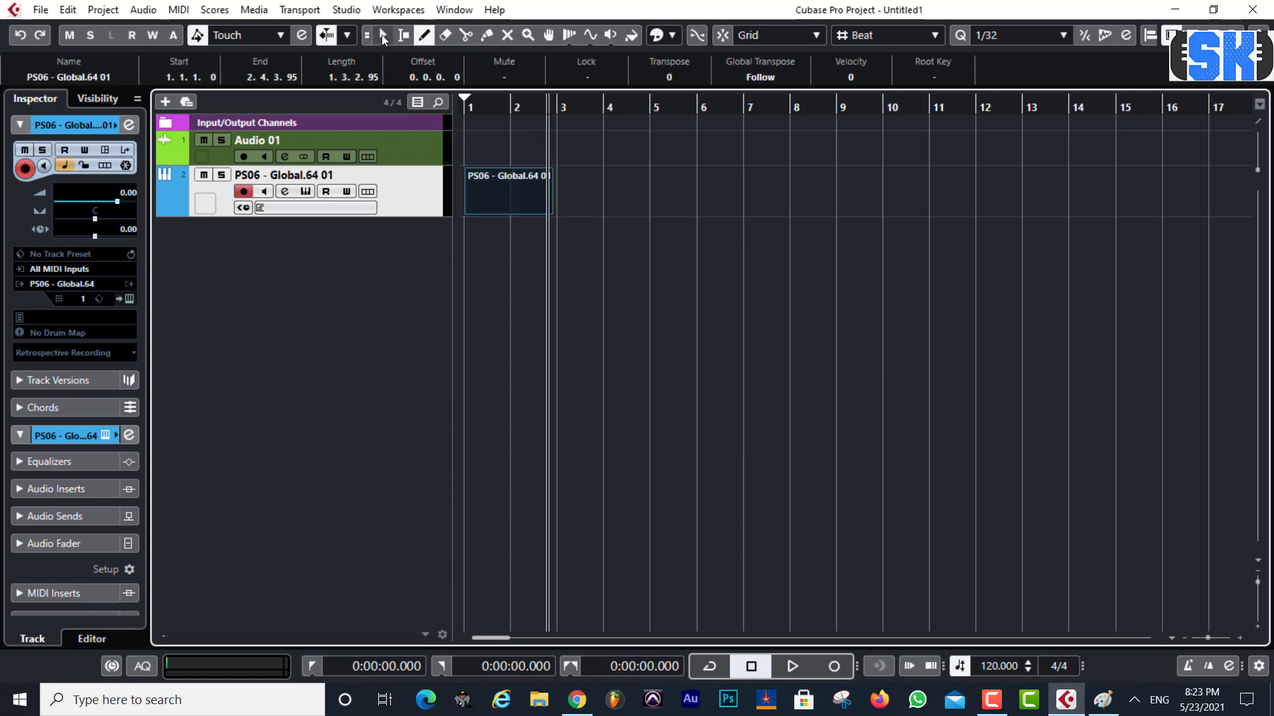
left_click(382, 36)
Open and close the PS06 - Global.64 instrument window, and switch the track's read and write automation on and off again
left_click(305, 191)
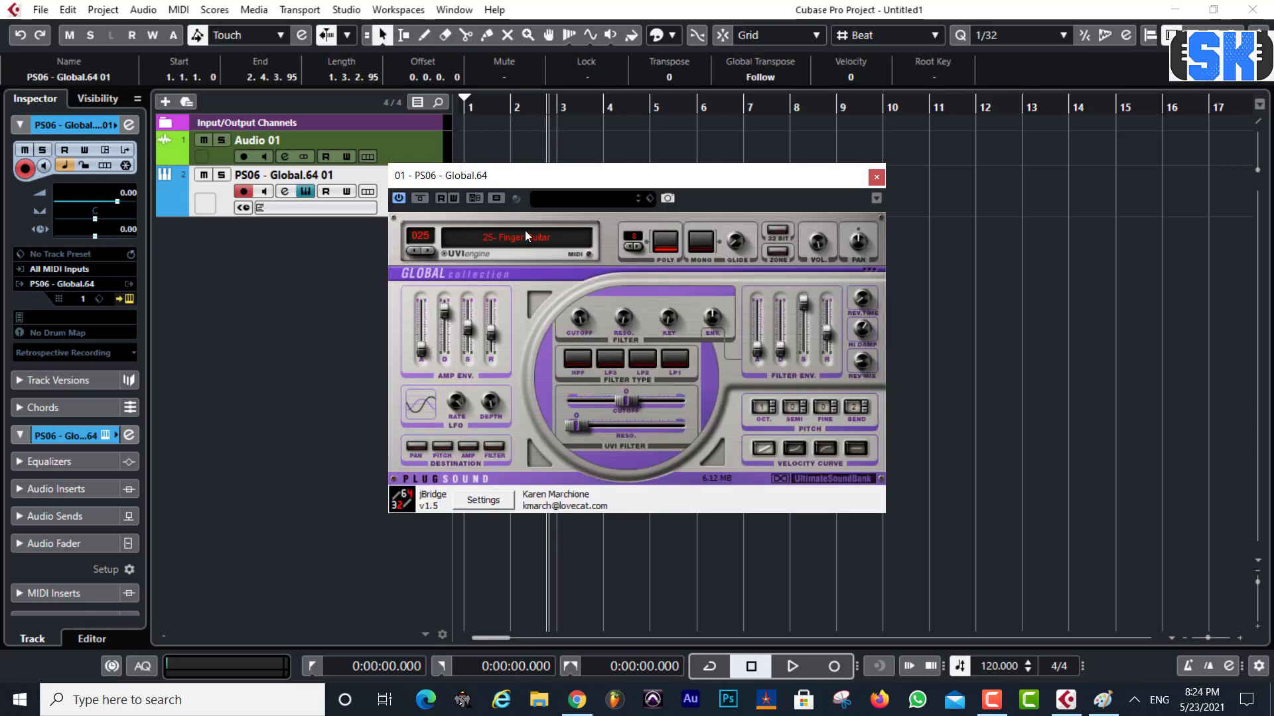
left_click(876, 176)
left_click(346, 191)
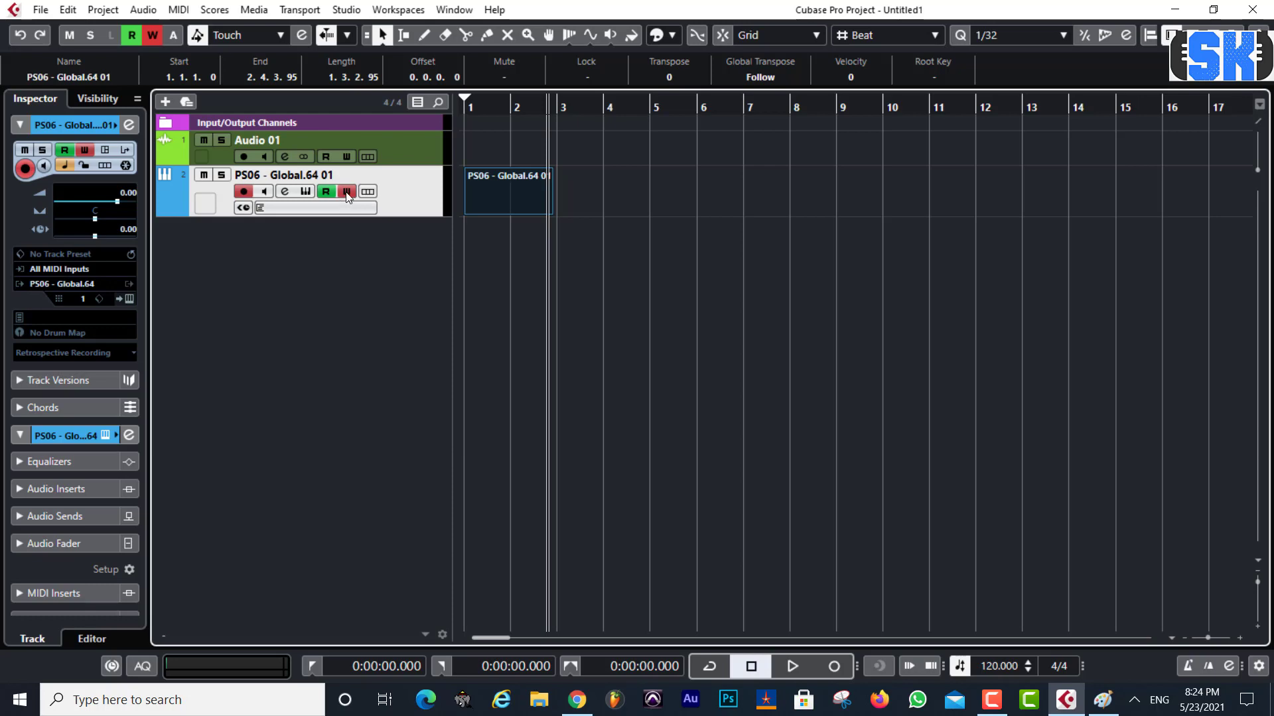
left_click(346, 191)
left_click(325, 191)
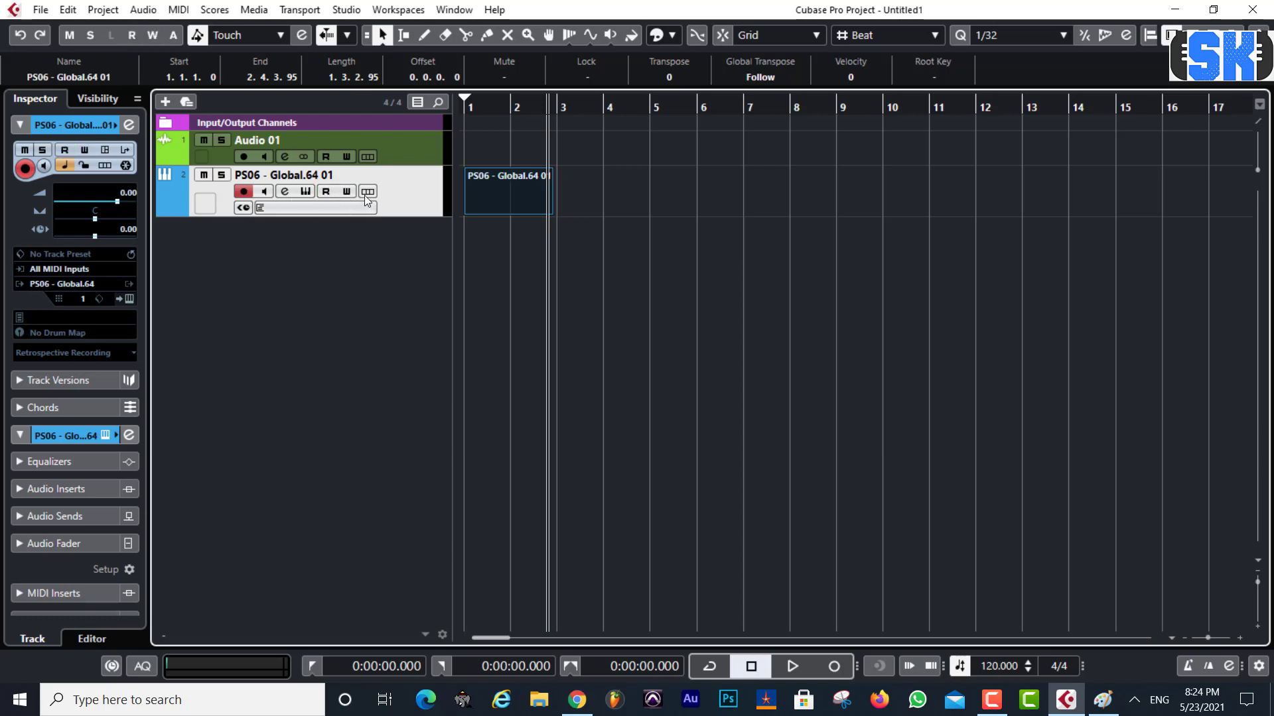
Make the PS06 - Global.64 track taller, and audition a key in its in-place editor before closing the editor
left_click_drag(389, 216, 389, 264)
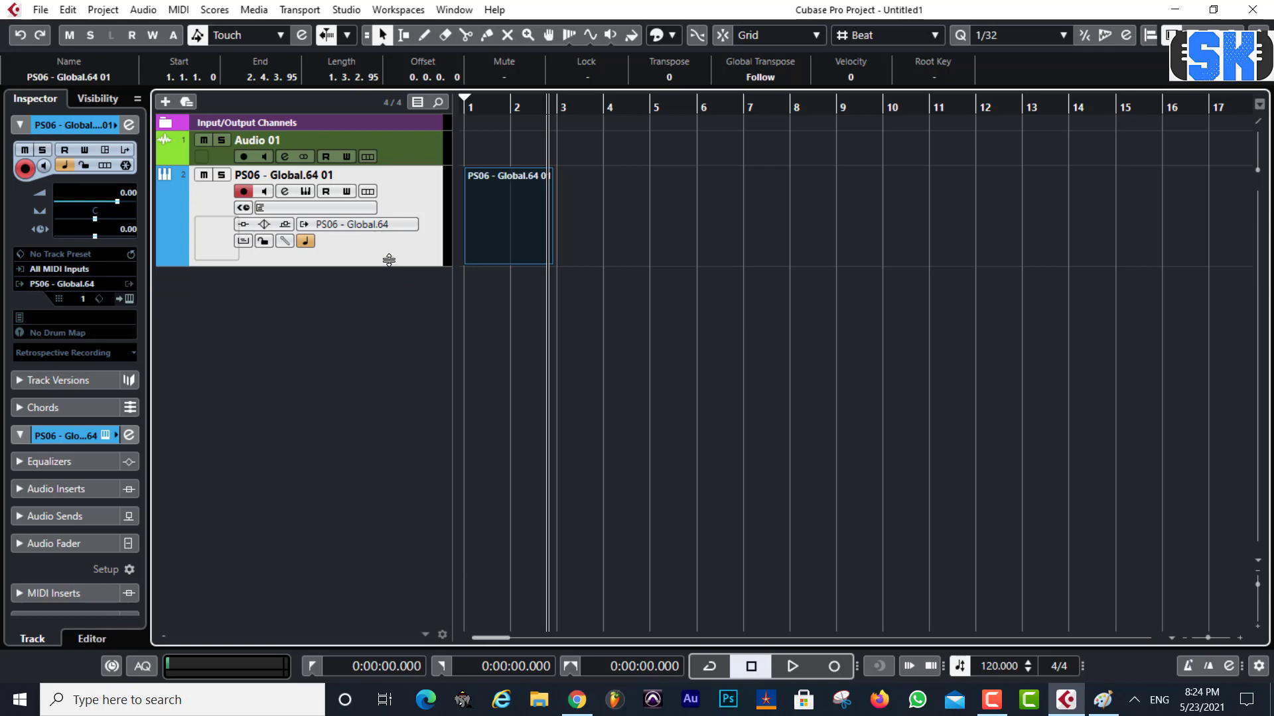
left_click(243, 242)
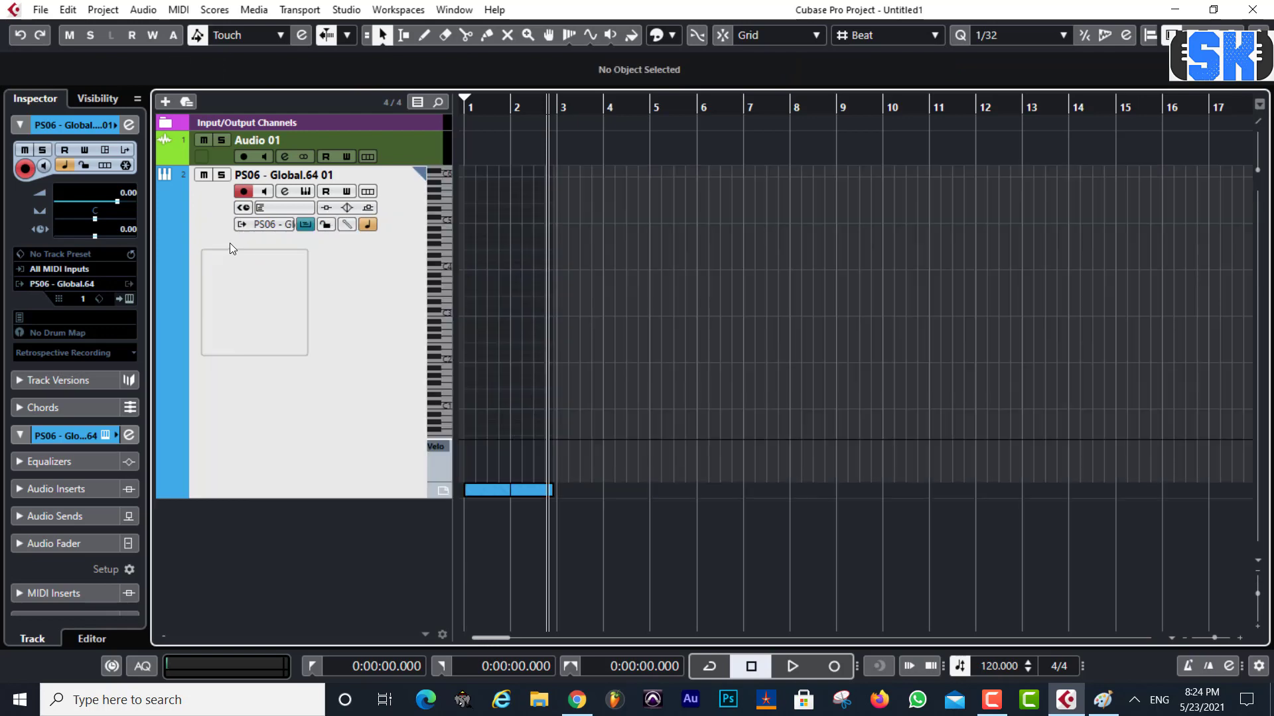
left_click(441, 300)
left_click(307, 224)
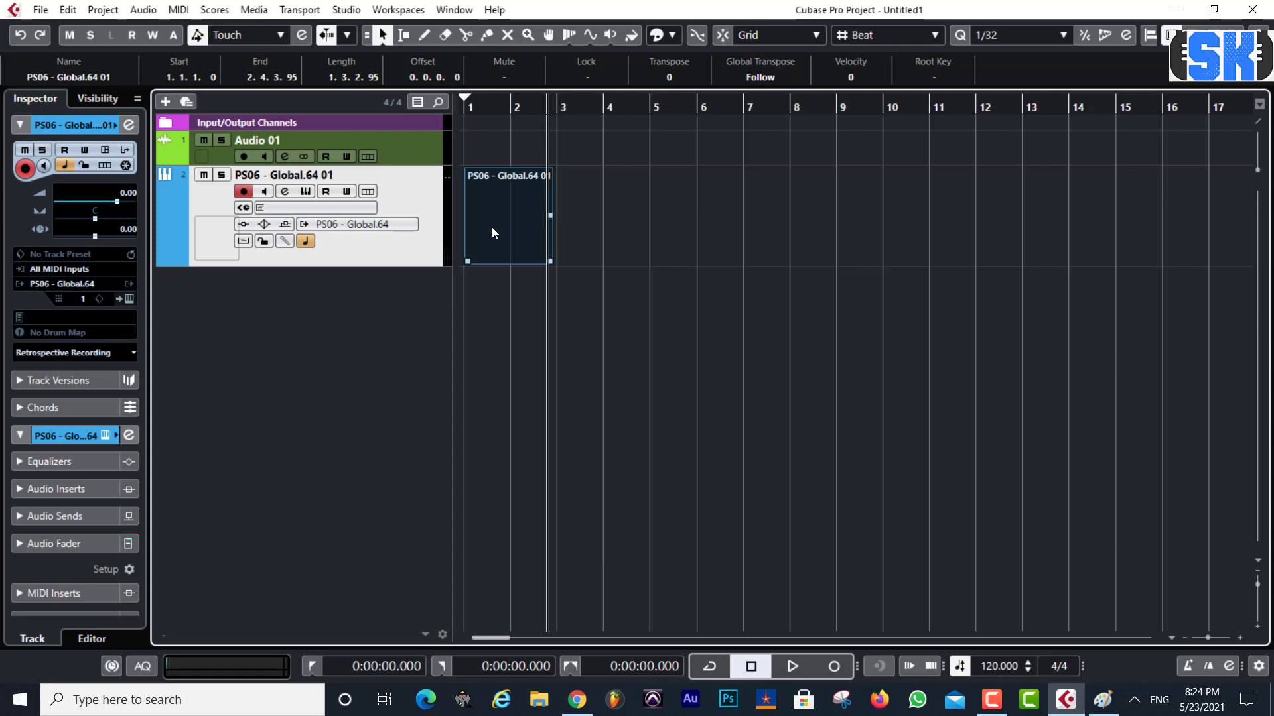
View the list of VST instruments available for the PS06 - Global.64 track, and dismiss it without changing the selection
left_click(78, 285)
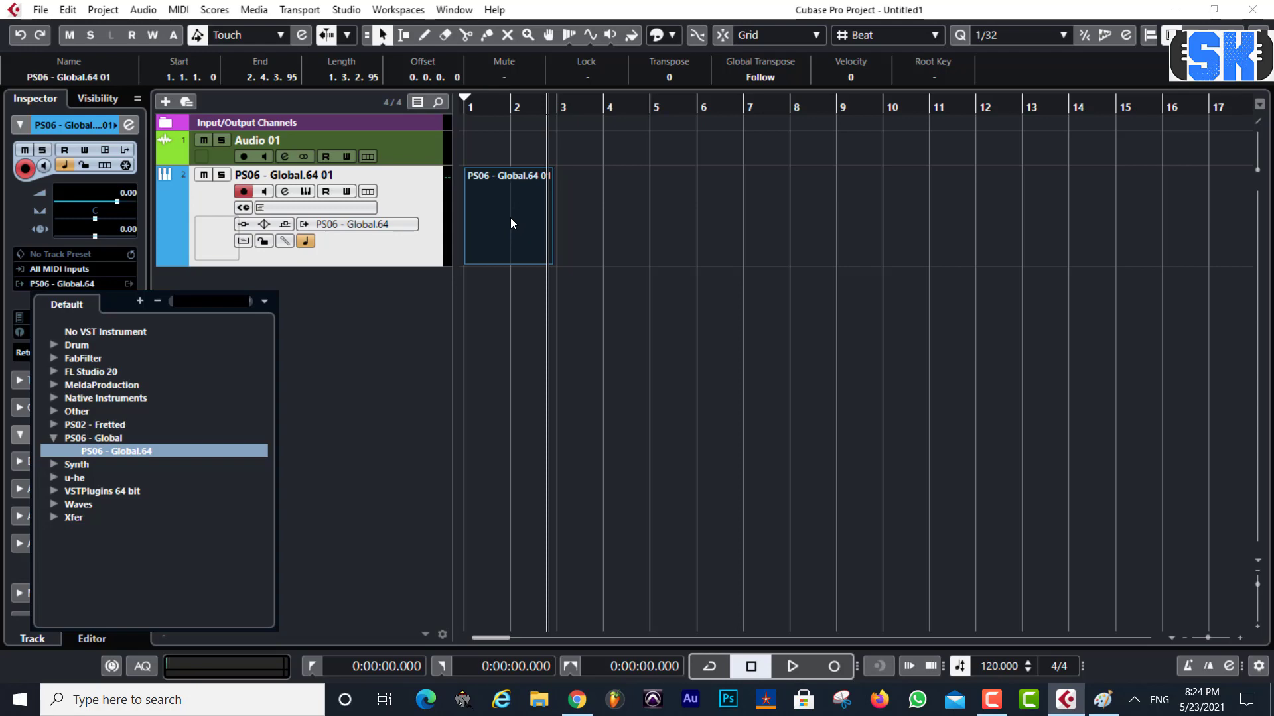
left_click(366, 343)
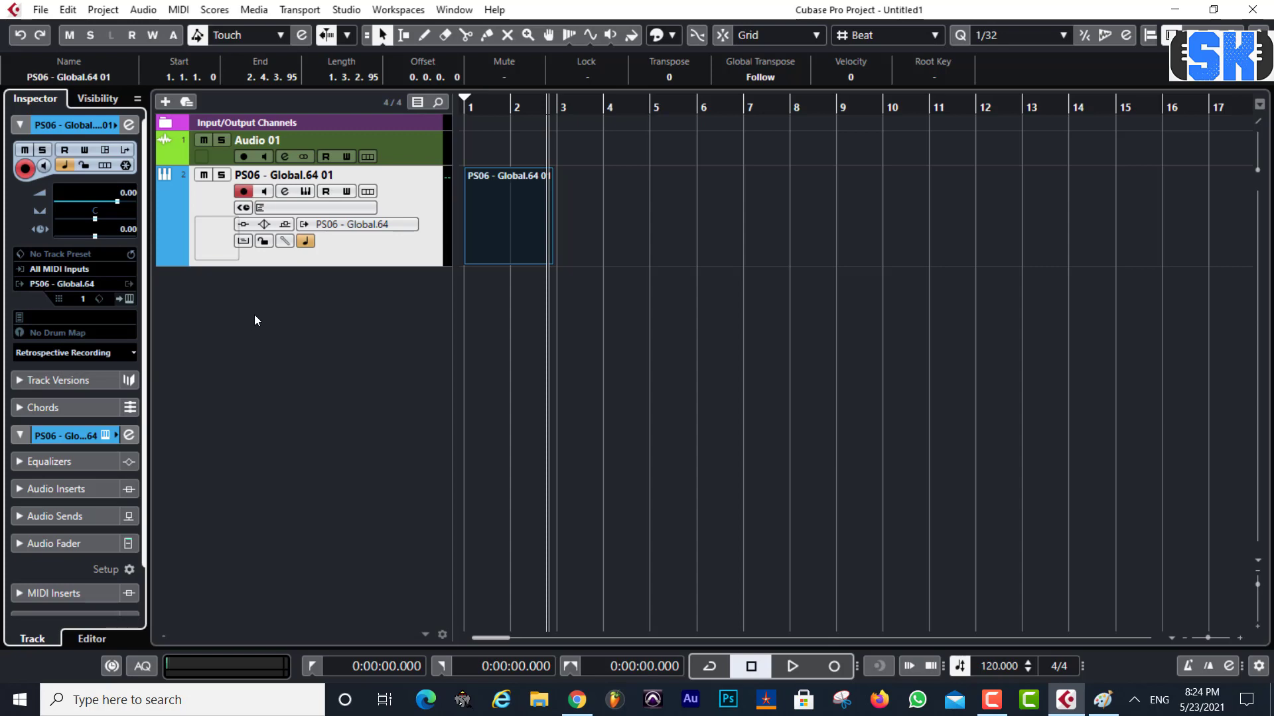
Duplicate the PS06 - Global.64 track and delete the part on the duplicate
right_click(345, 256)
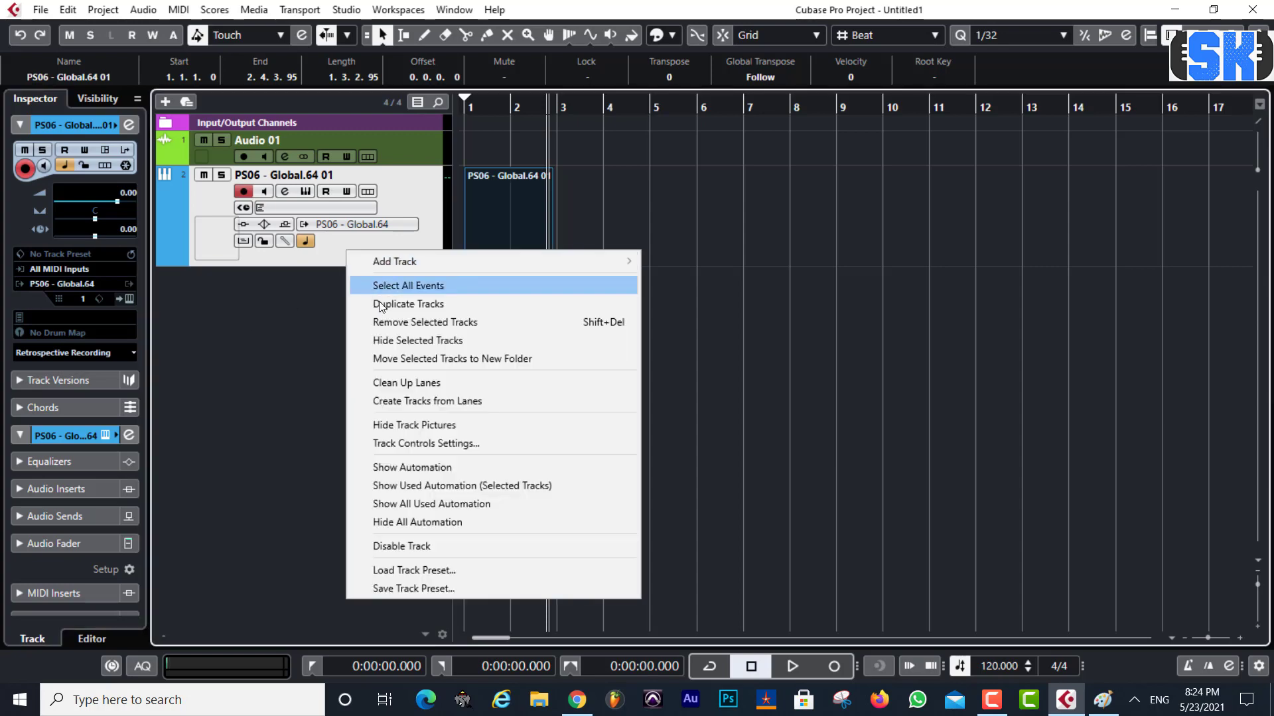
left_click(407, 303)
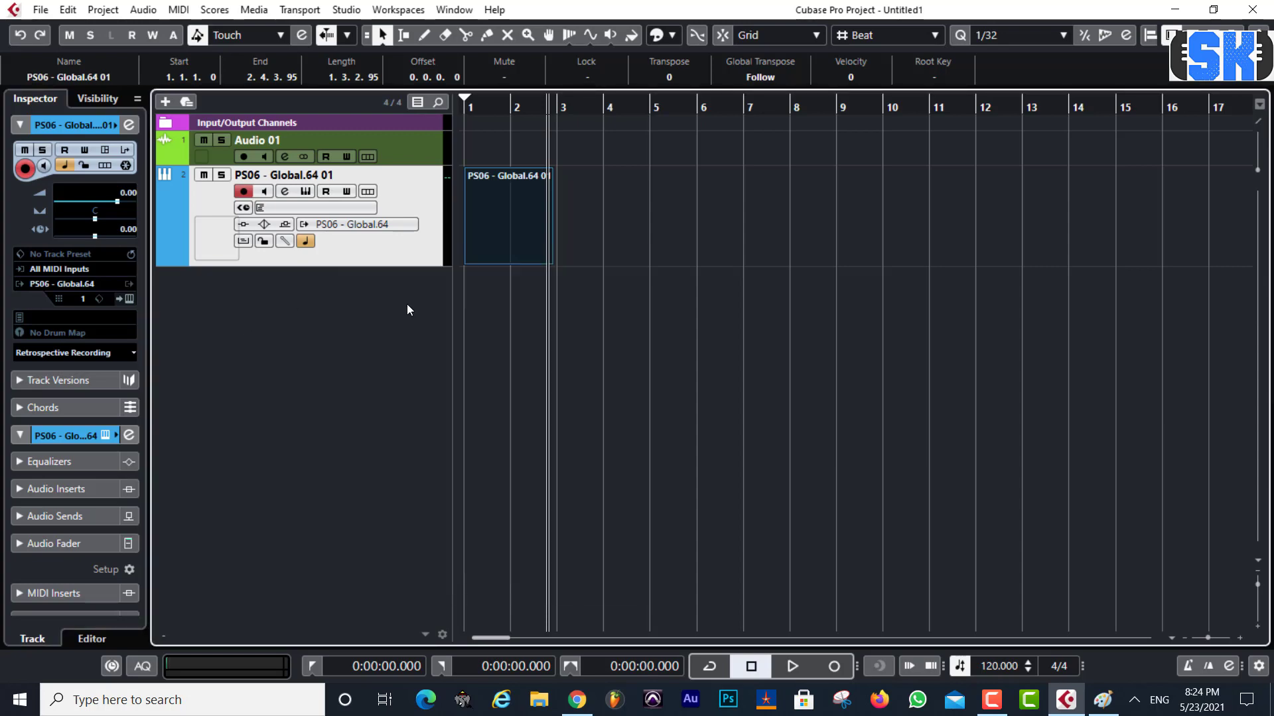
left_click(497, 325)
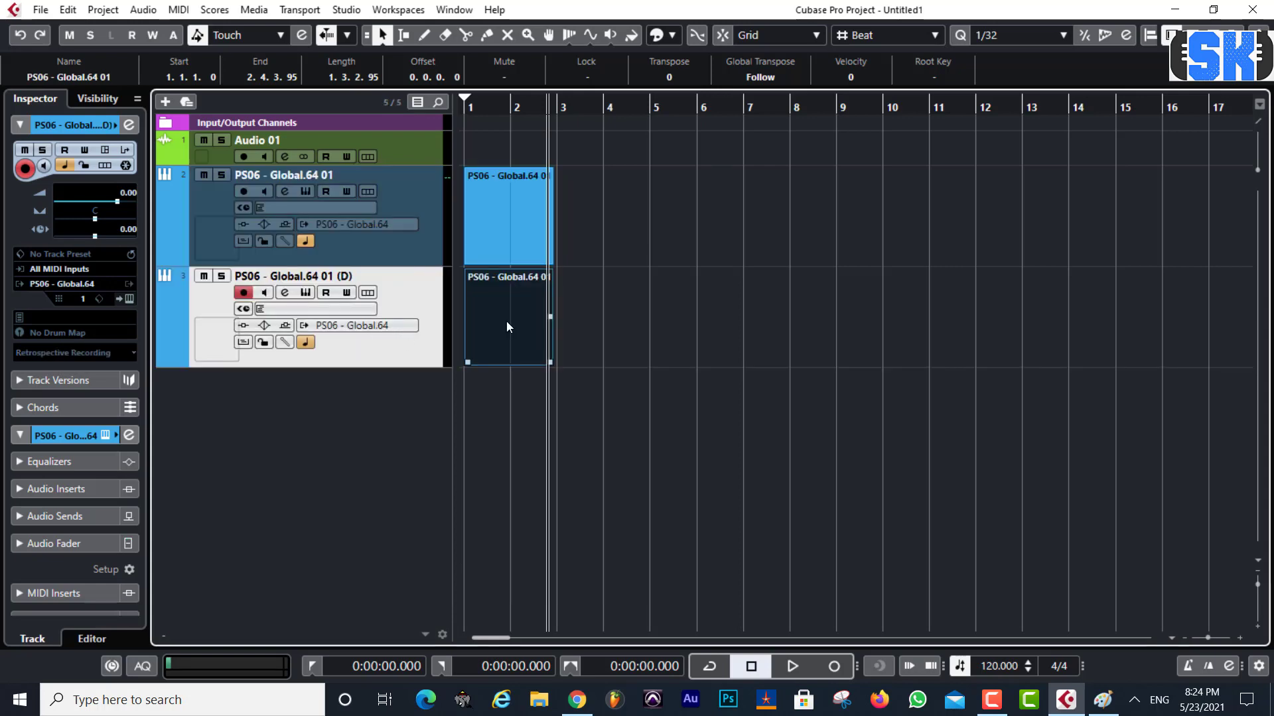
key("Delete")
Change the duplicated track's instrument to Massive from Native Instruments, and close the plug-in window once it loads
left_click(95, 284)
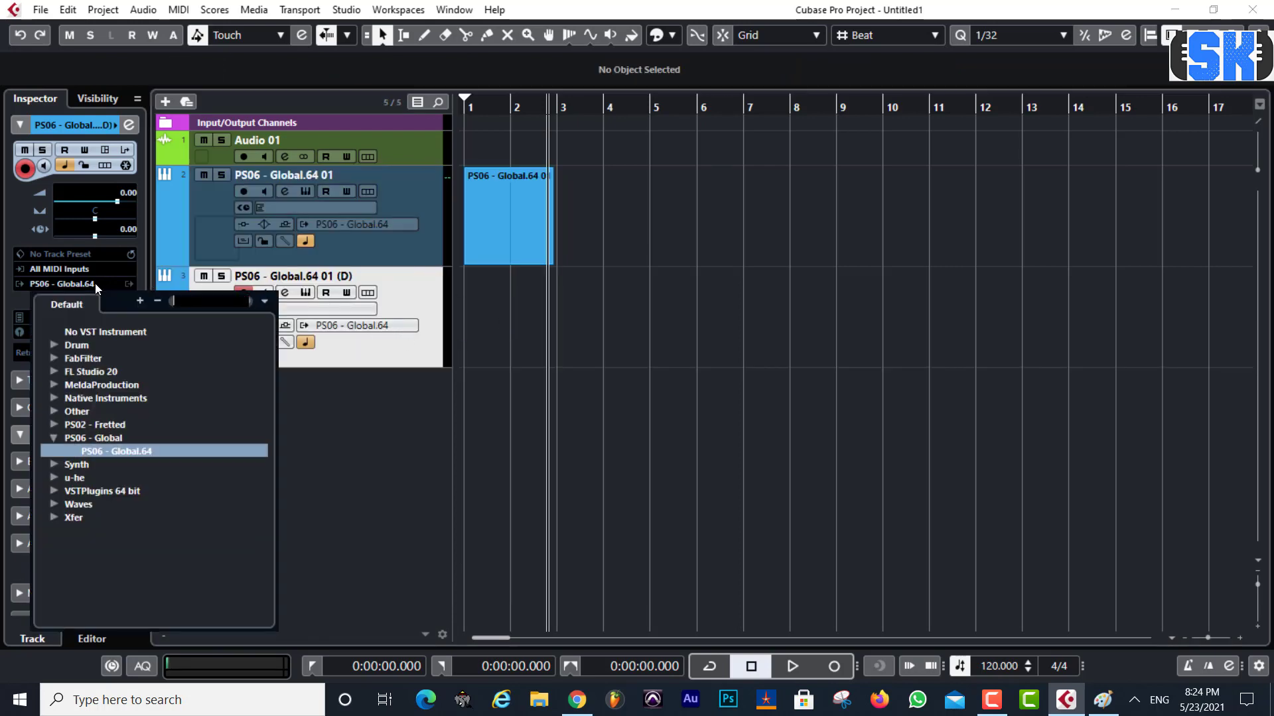
left_click(53, 398)
left_click(103, 413)
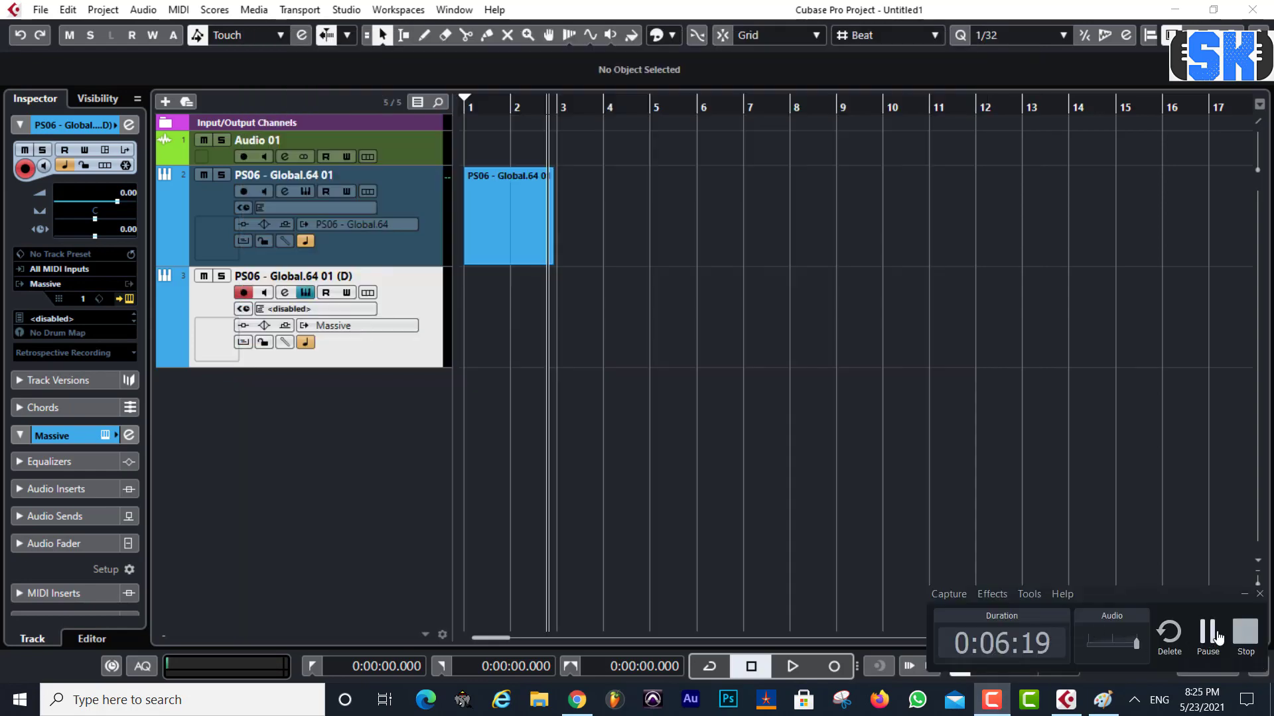
left_click(1217, 636)
left_click(1214, 637)
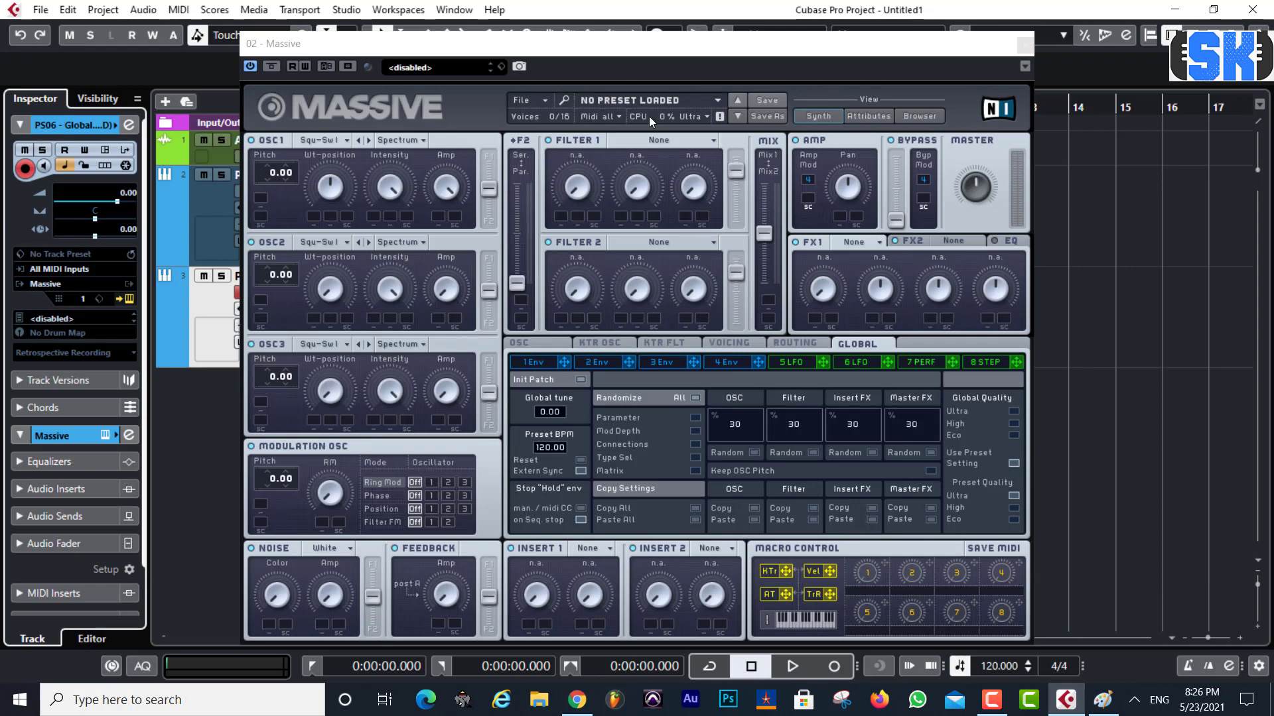
left_click(1025, 44)
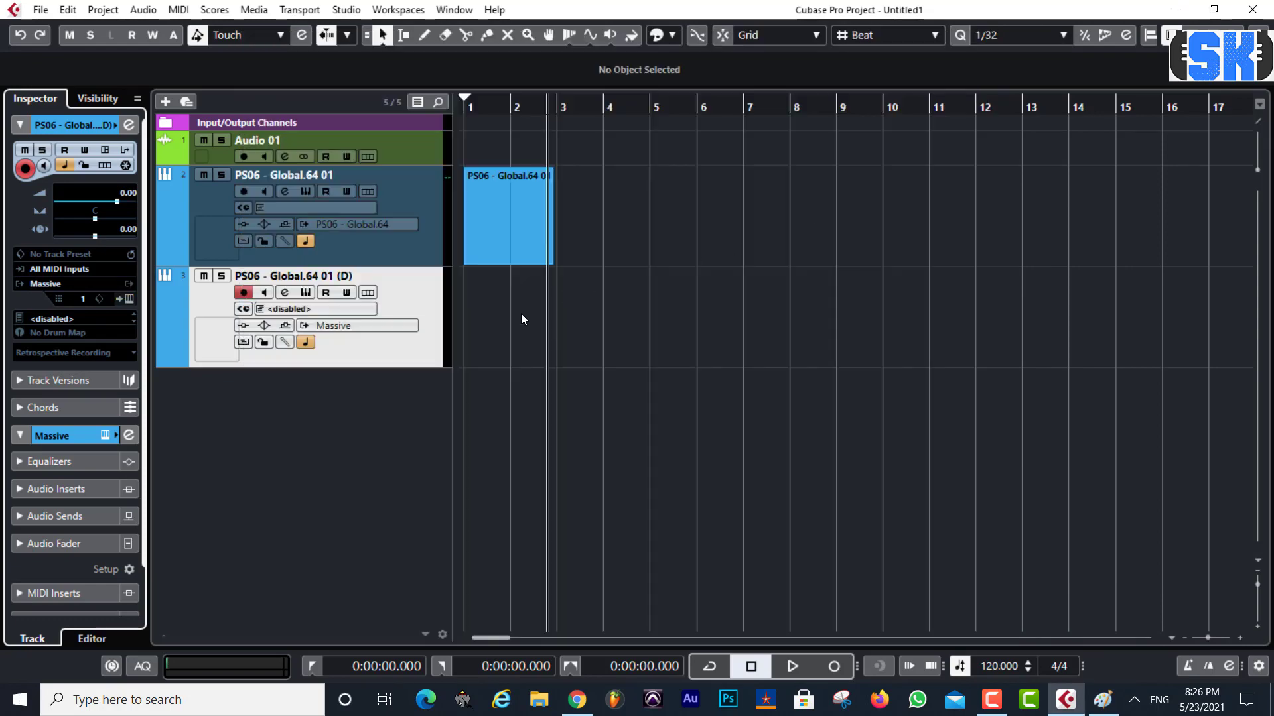
Move the part from the PS06 - Global.64 track to the Massive track, and open and close its in-place editor
left_click_drag(505, 236, 504, 315)
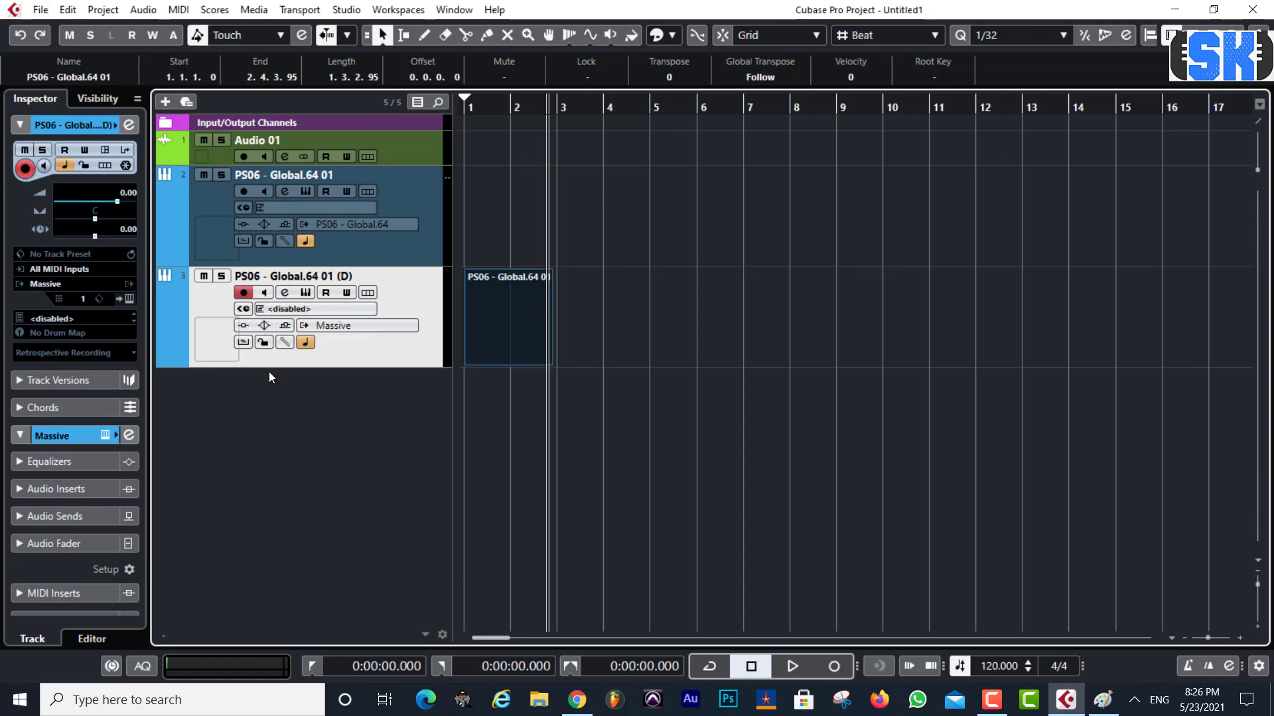
left_click(243, 344)
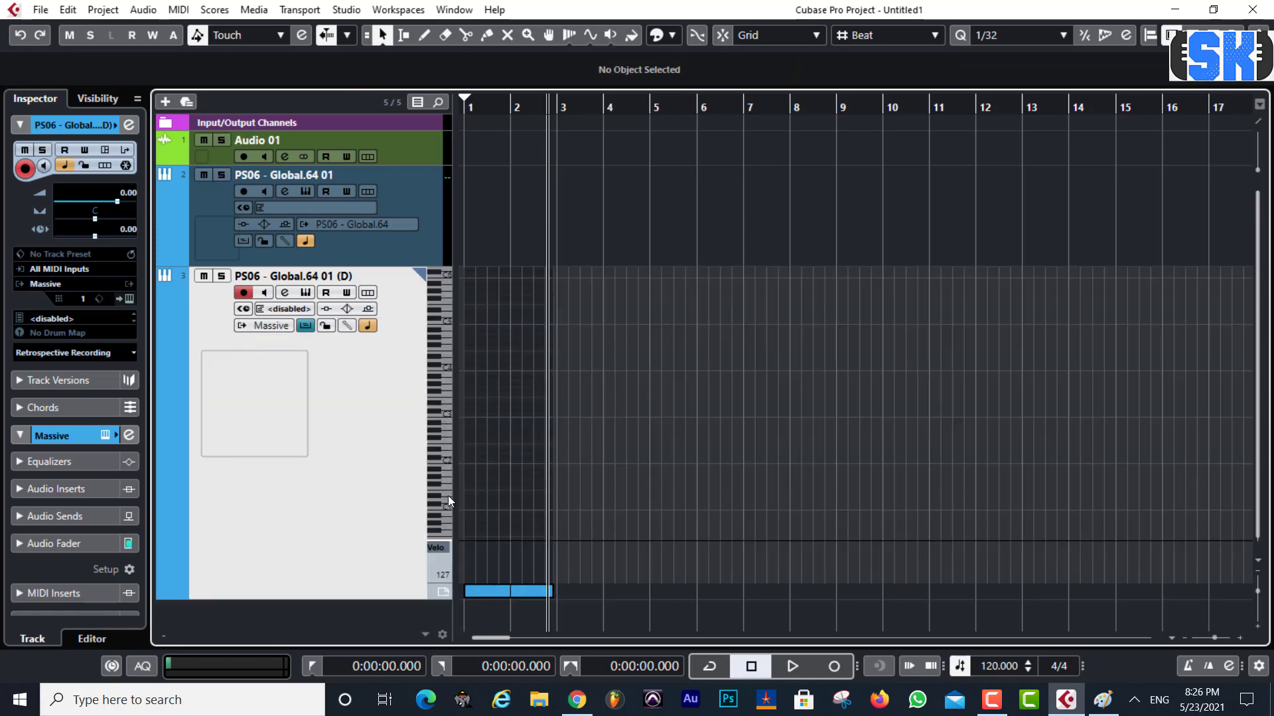
left_click(305, 325)
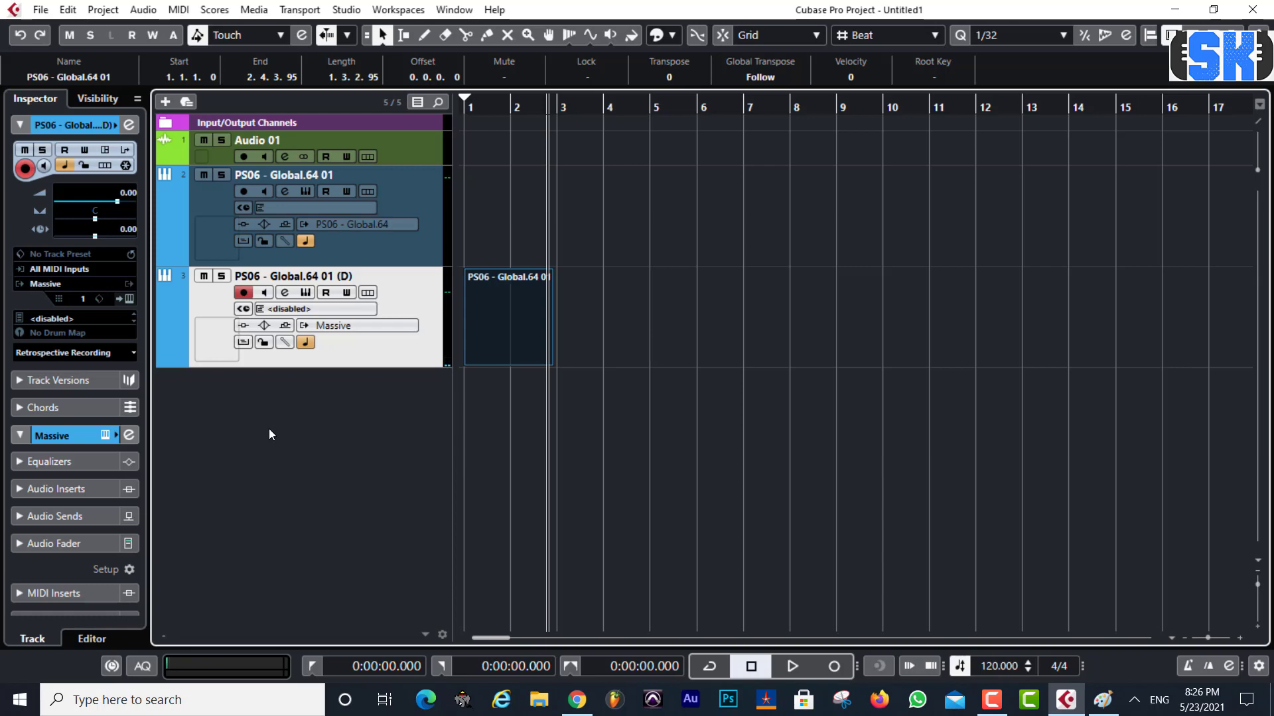
right_click(368, 352)
left_click(363, 273)
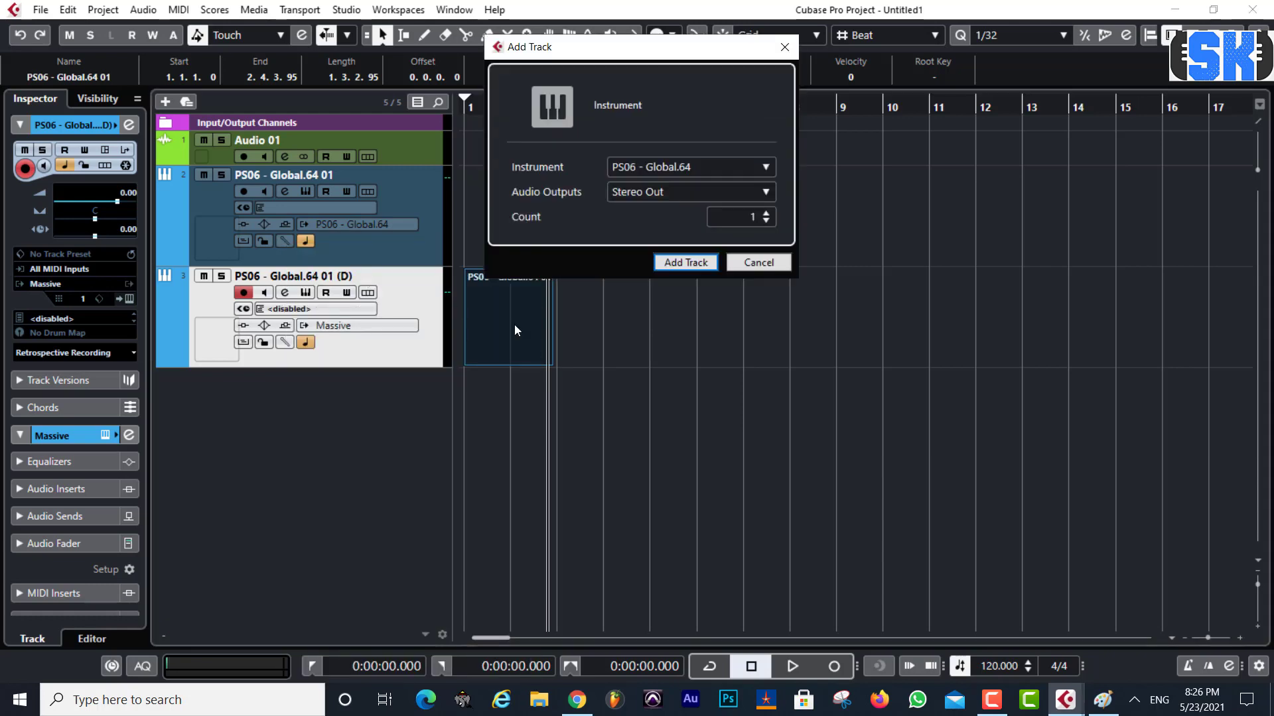
left_click(667, 173)
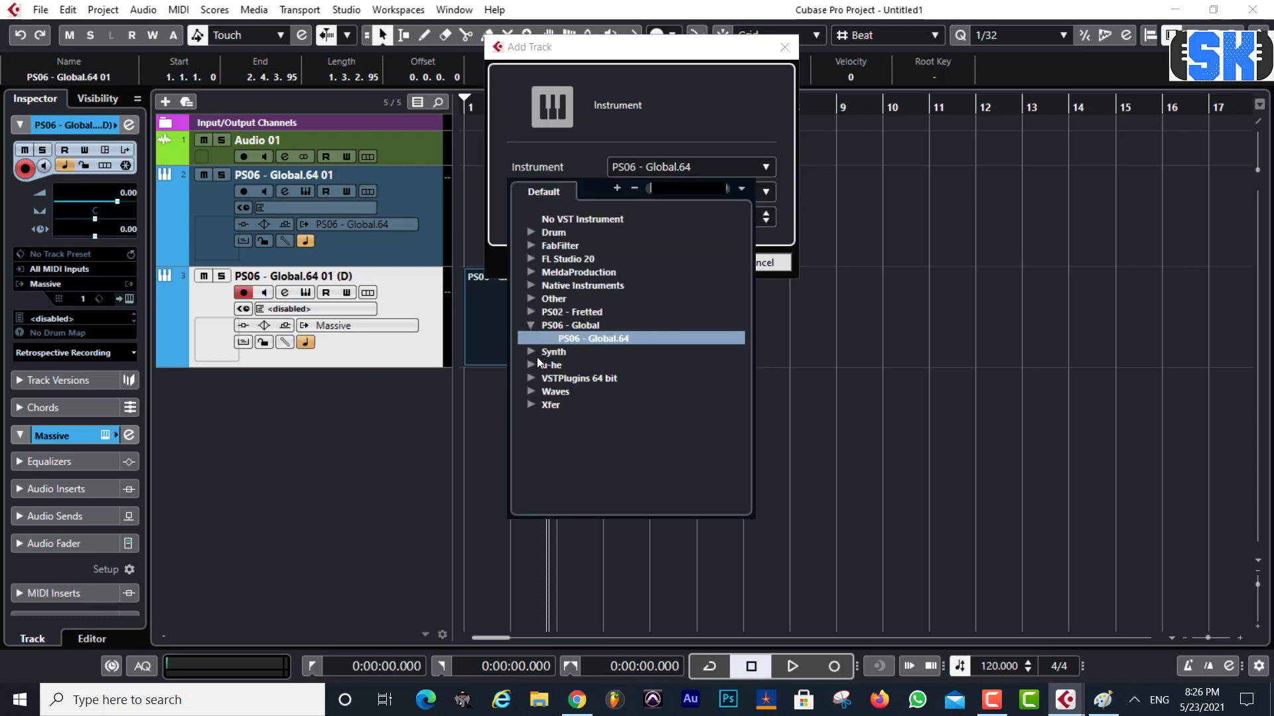
left_click(701, 107)
left_click(757, 262)
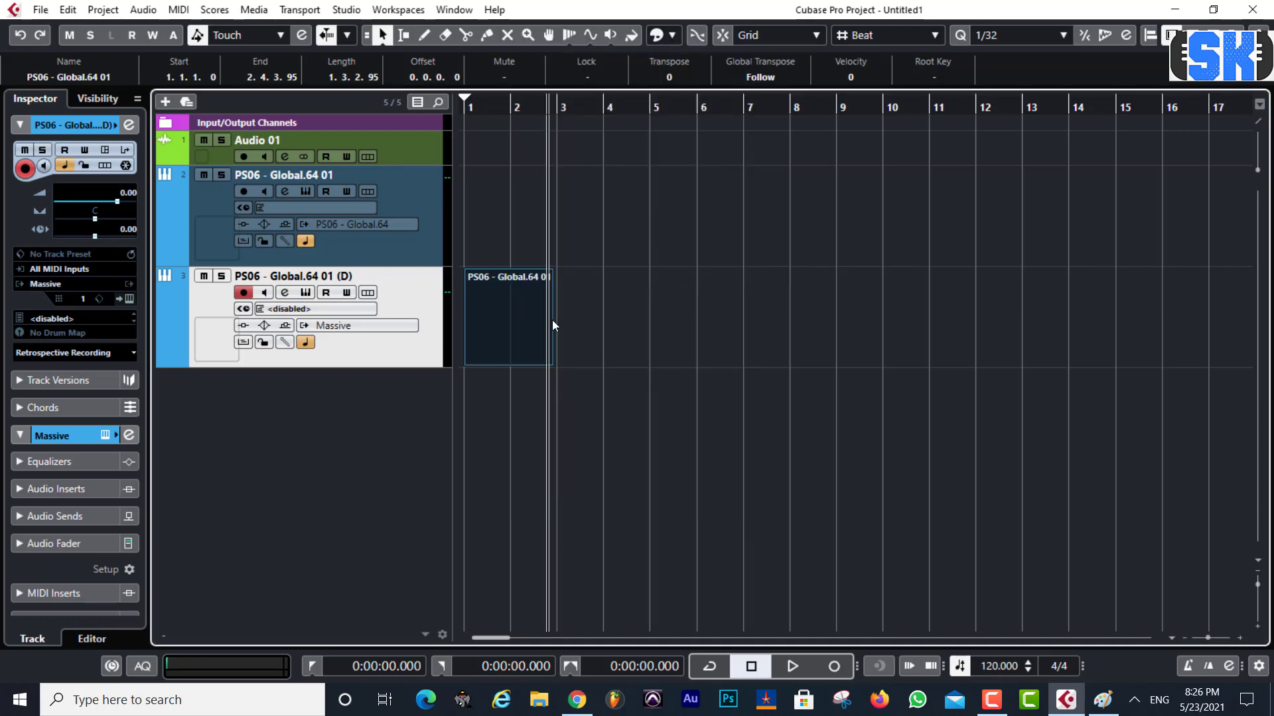
Delete the part on the Massive track, and rename the first instrument track as Drum
key("Delete")
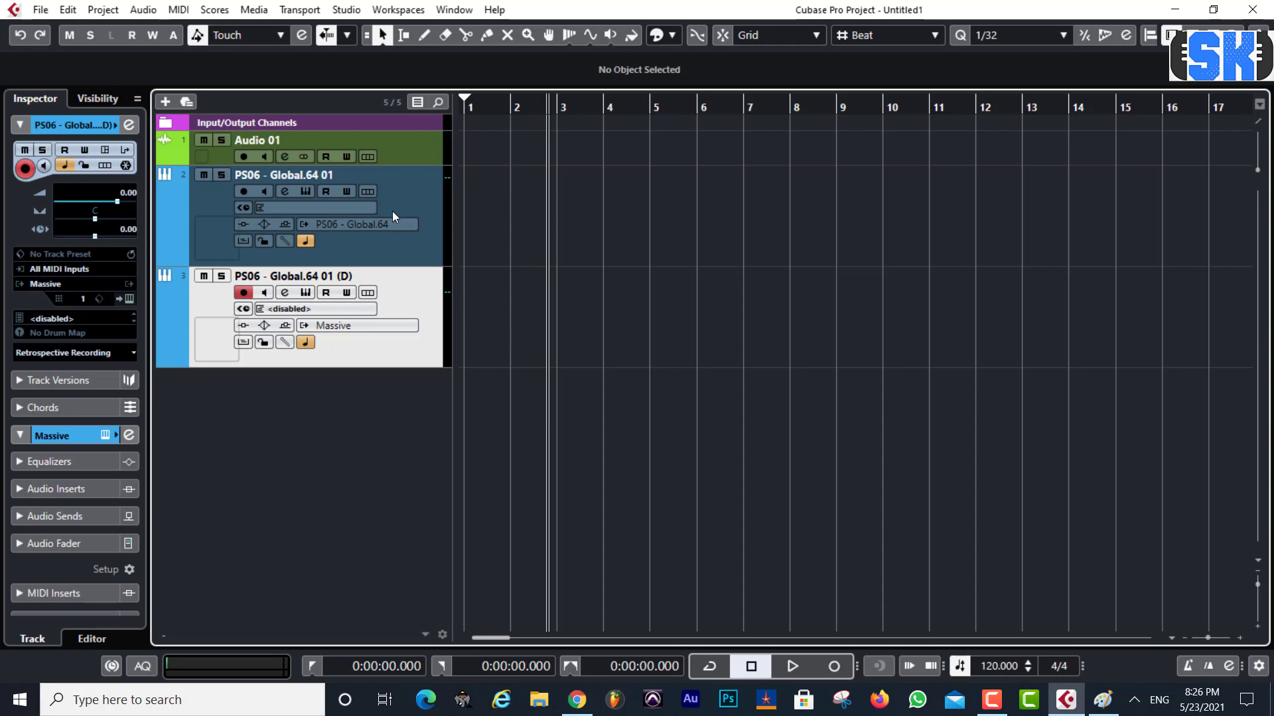
left_click(408, 189)
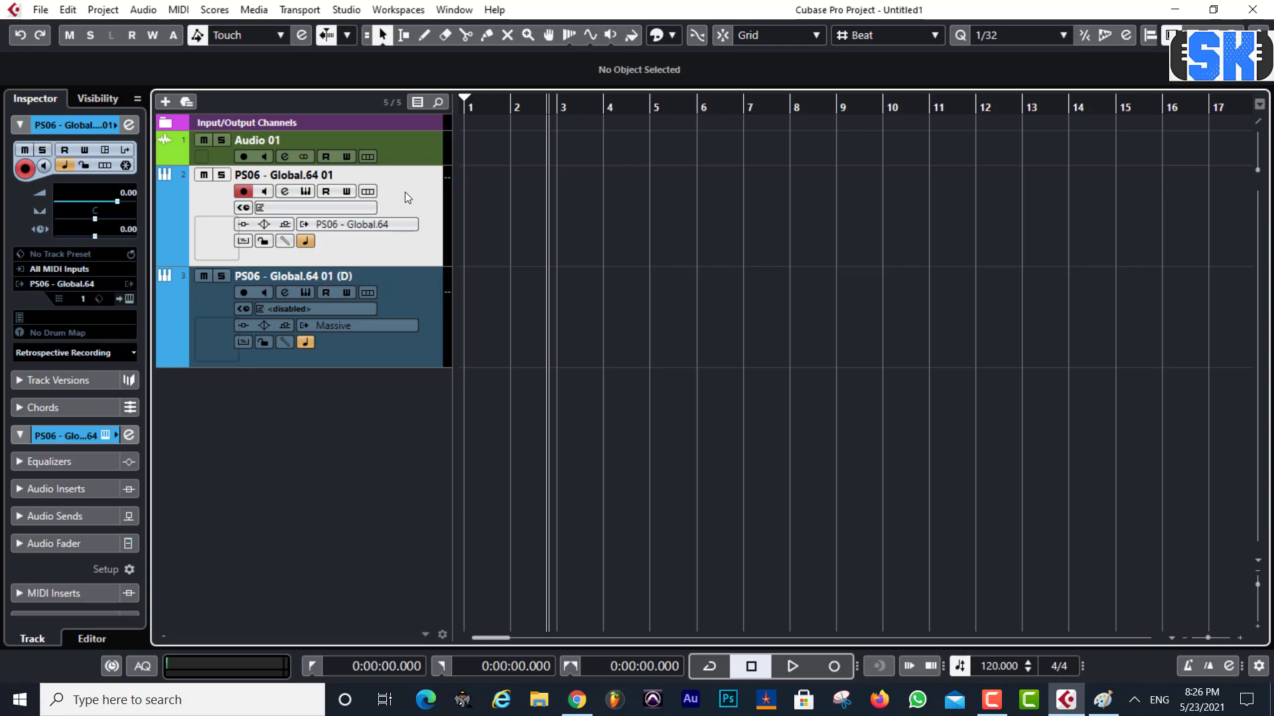
double_click(305, 174)
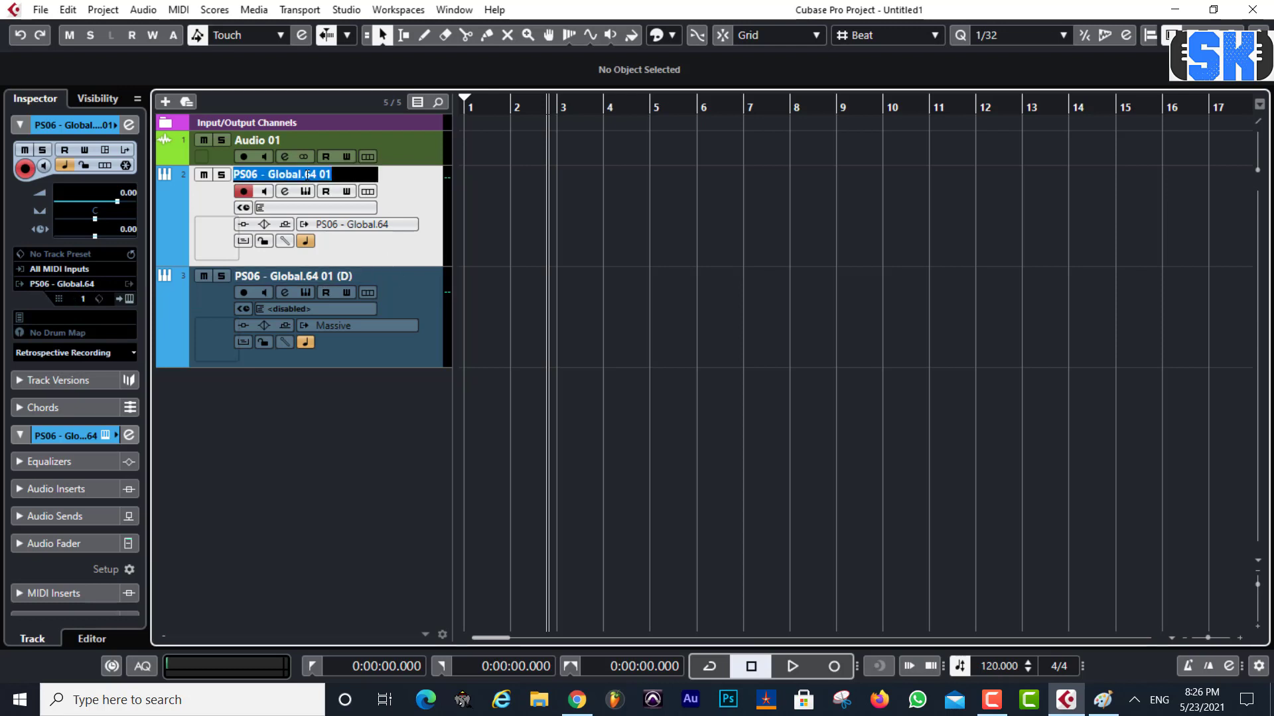
type("Drum")
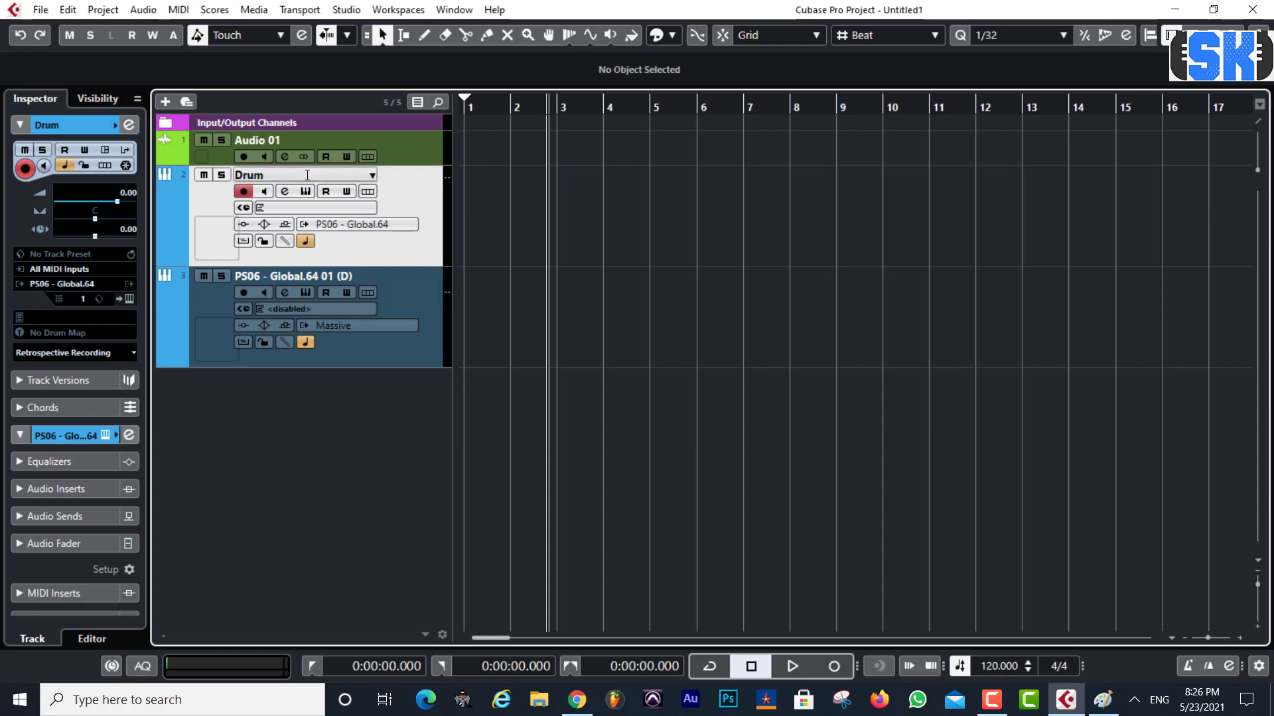
Rename the second instrument track, the one using Massive, as Piano
key("Return")
left_click(272, 279)
double_click(272, 278)
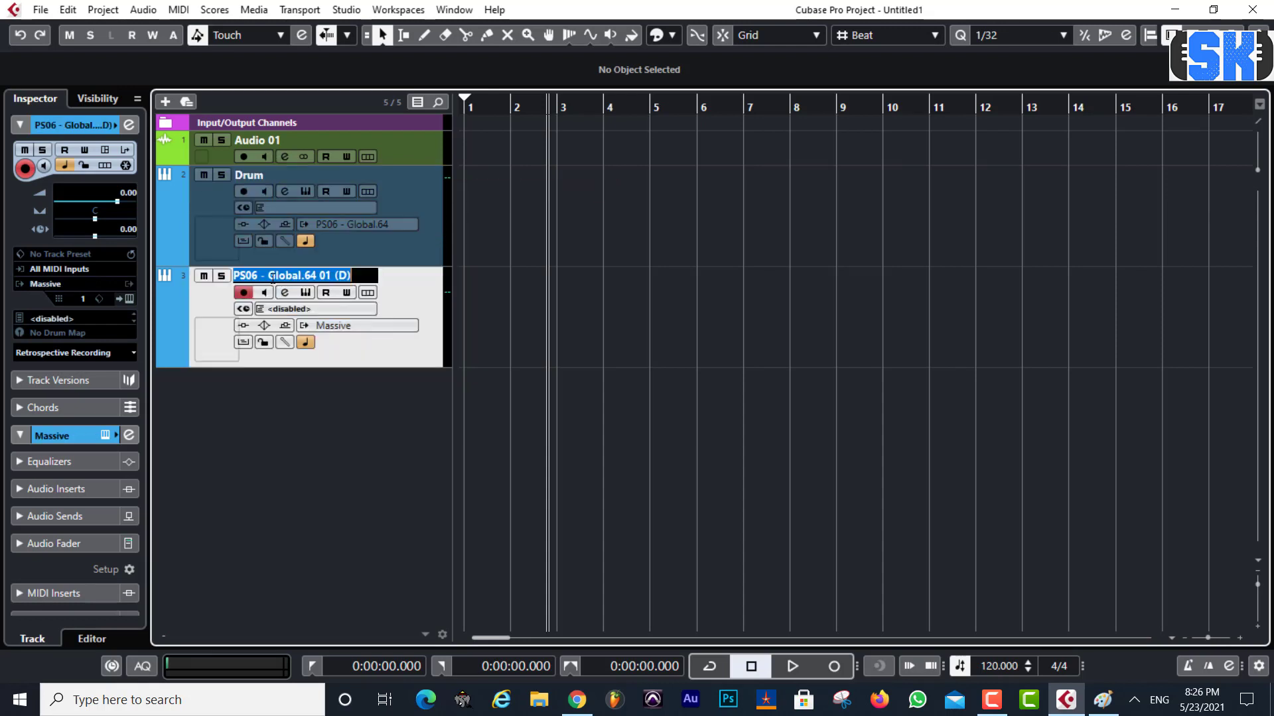
type("Piano")
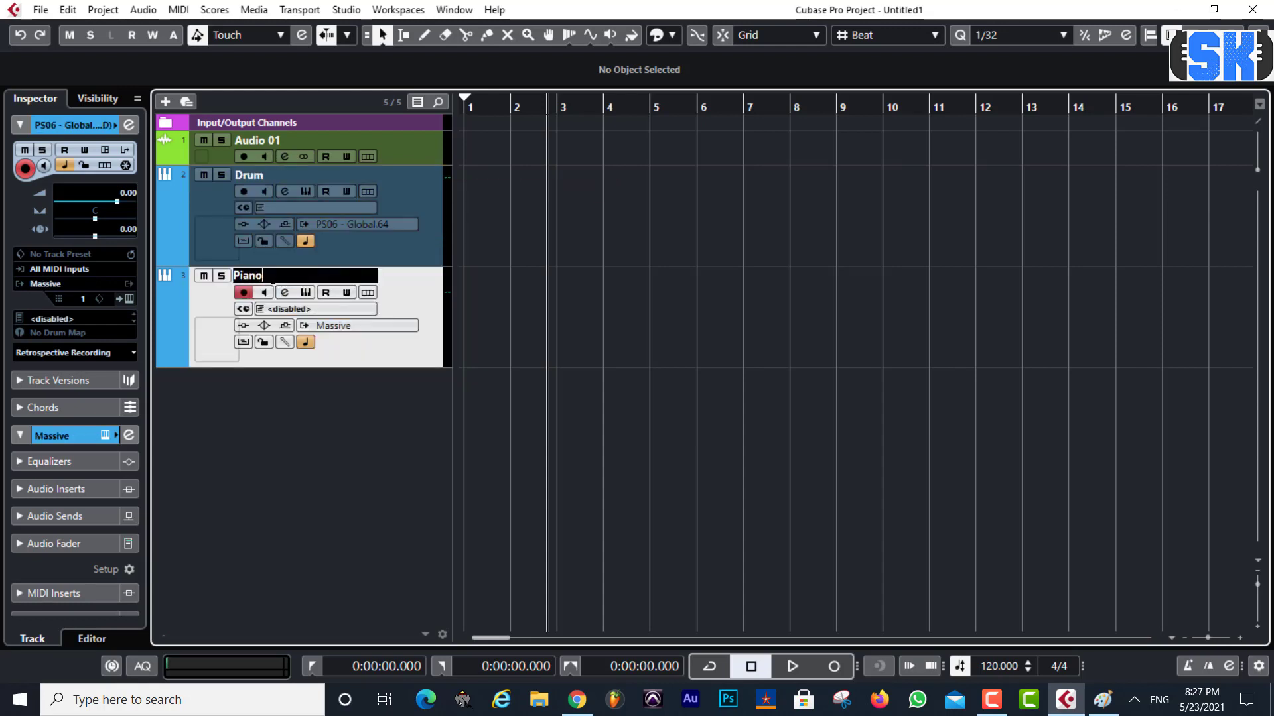
key("Return")
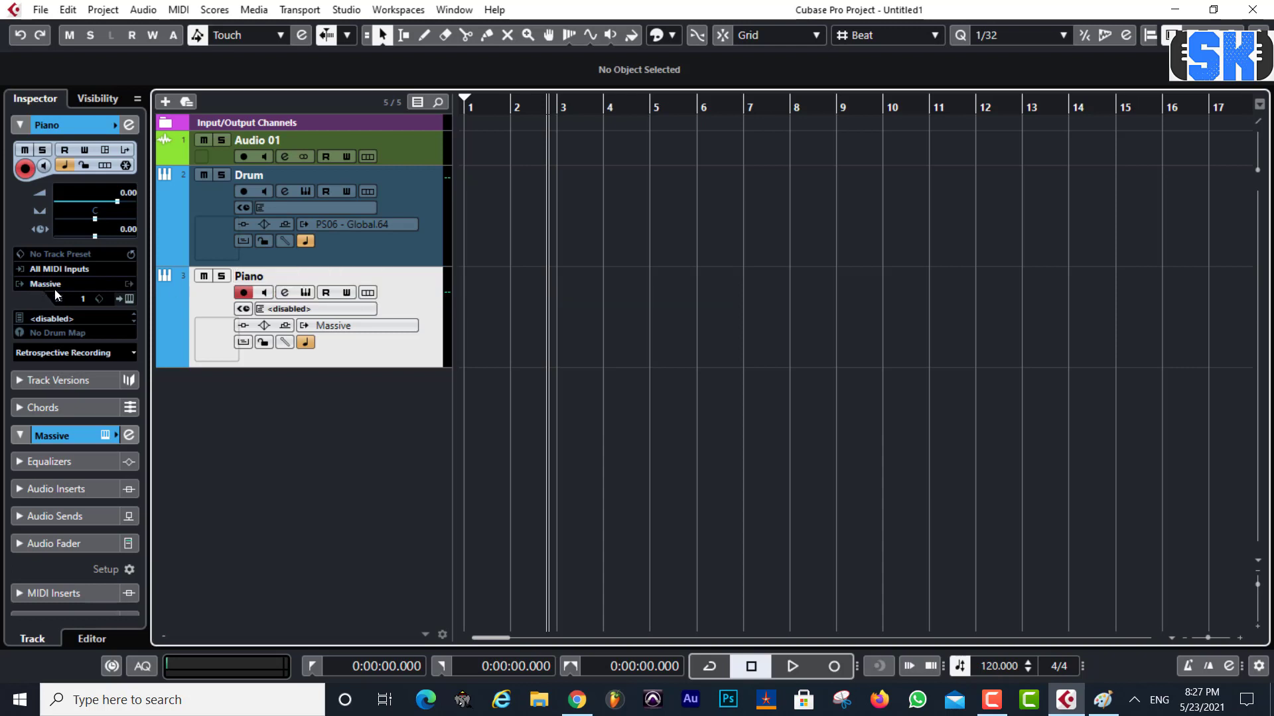
Change the Piano track's instrument from Massive to PS06 - Global.64 in the PS06 - Global group
left_click(62, 284)
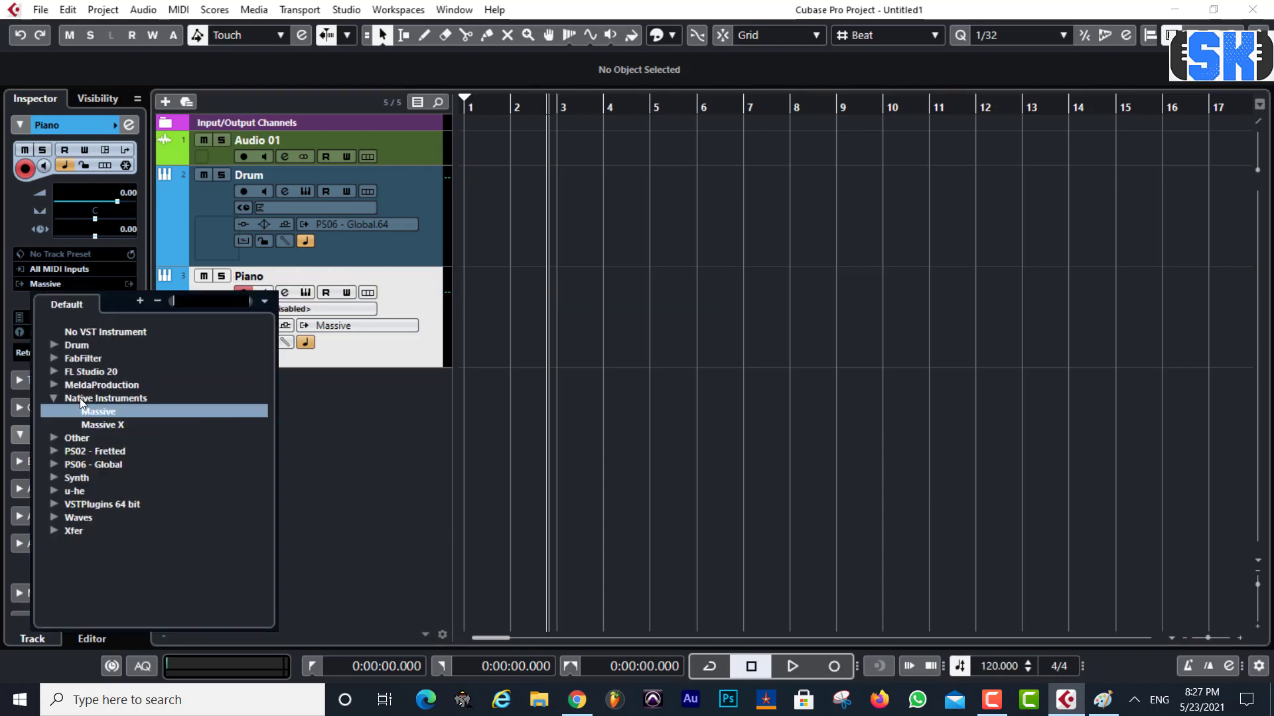
left_click(54, 465)
left_click(105, 477)
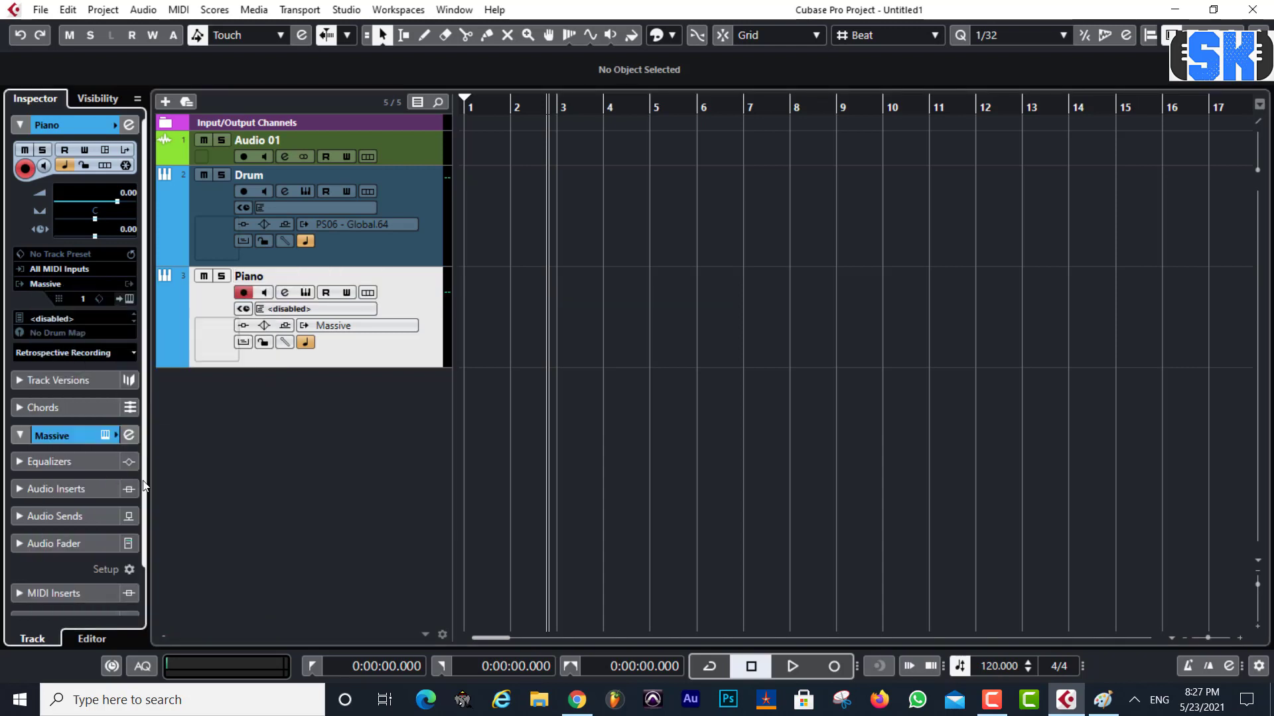
Load the 01- Acoustic Grand Piano sound from GM Deluxe's Piano category in PS06 - Global.64, and close the plug-in window
left_click(517, 237)
mouse_move(520, 262)
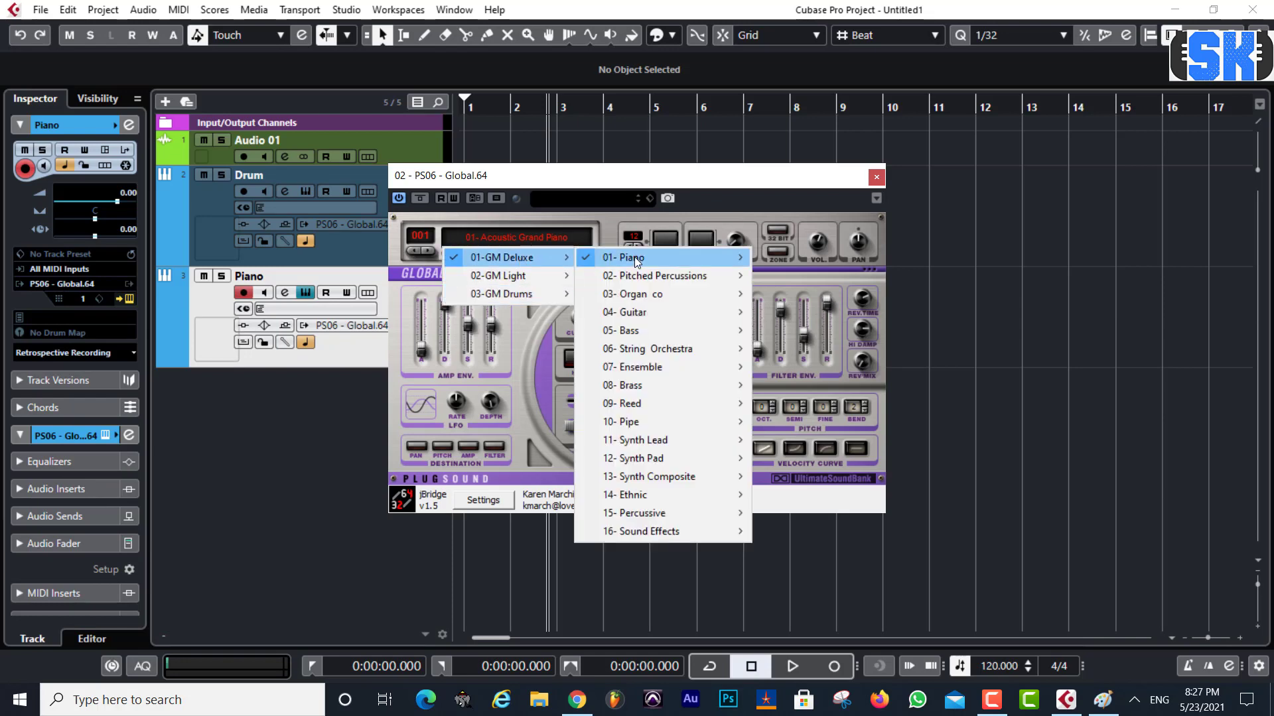
mouse_move(663, 258)
left_click(764, 259)
left_click_drag(491, 330, 489, 317)
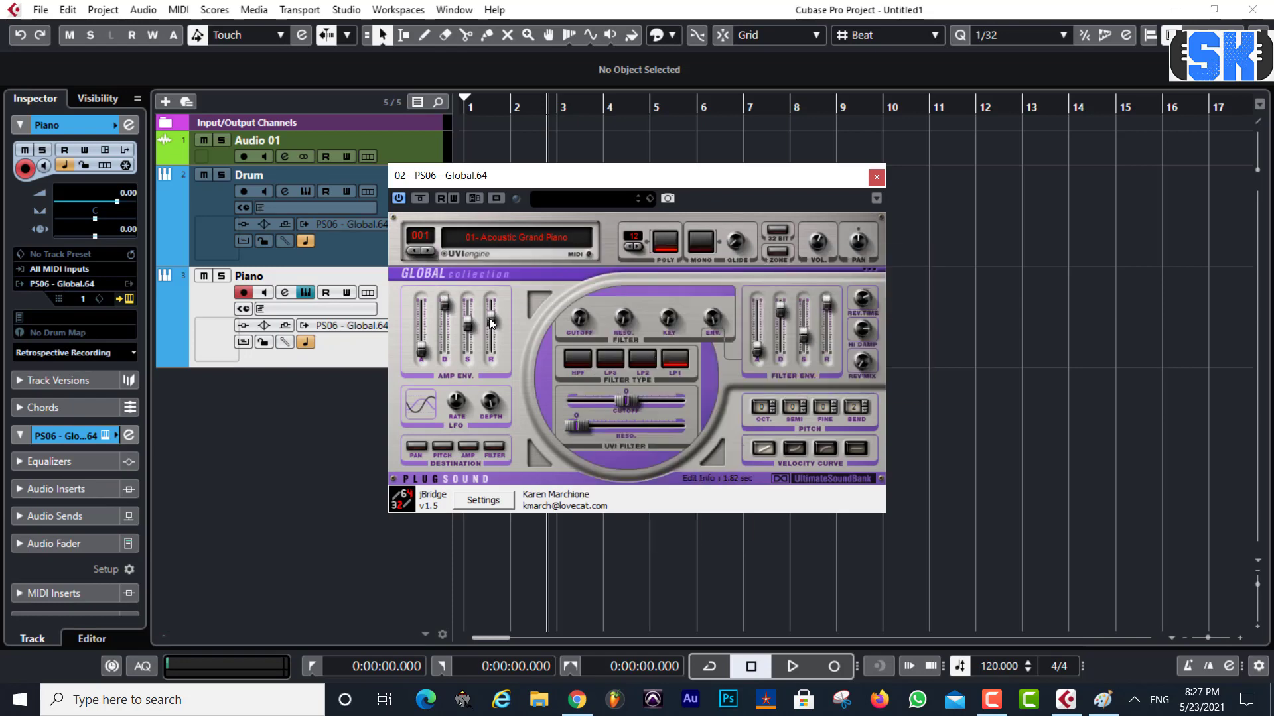
left_click(876, 177)
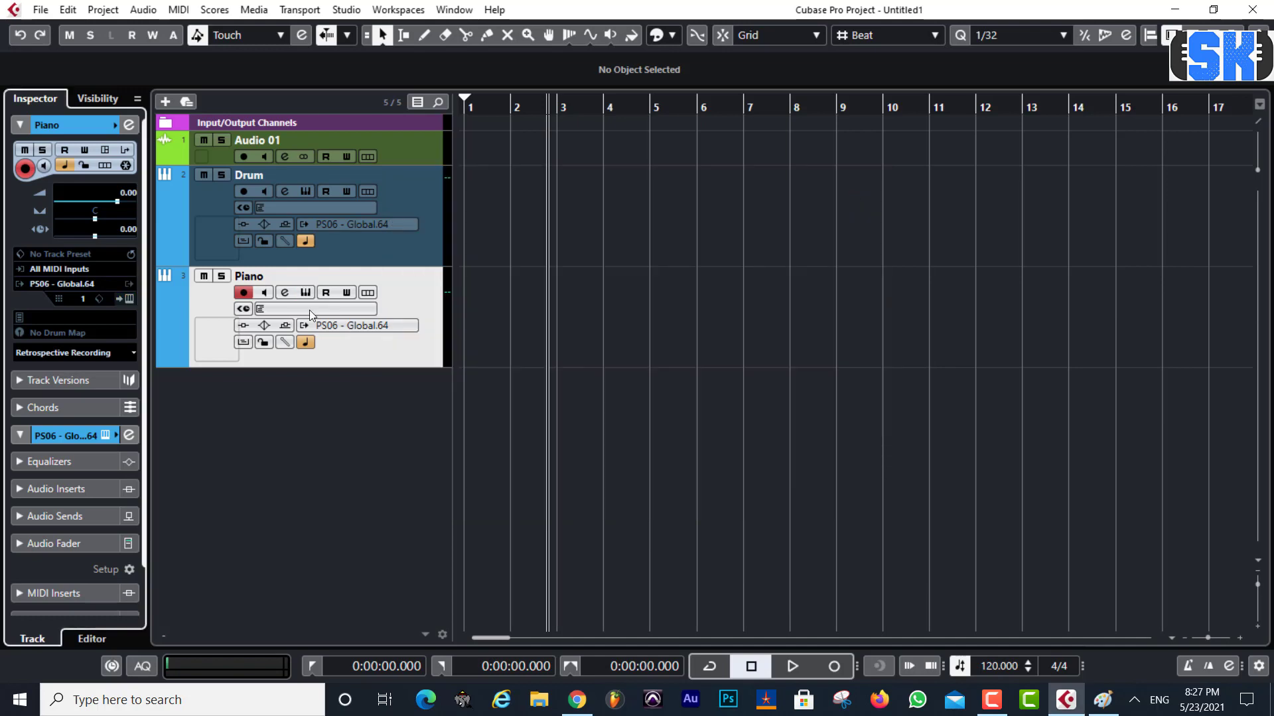